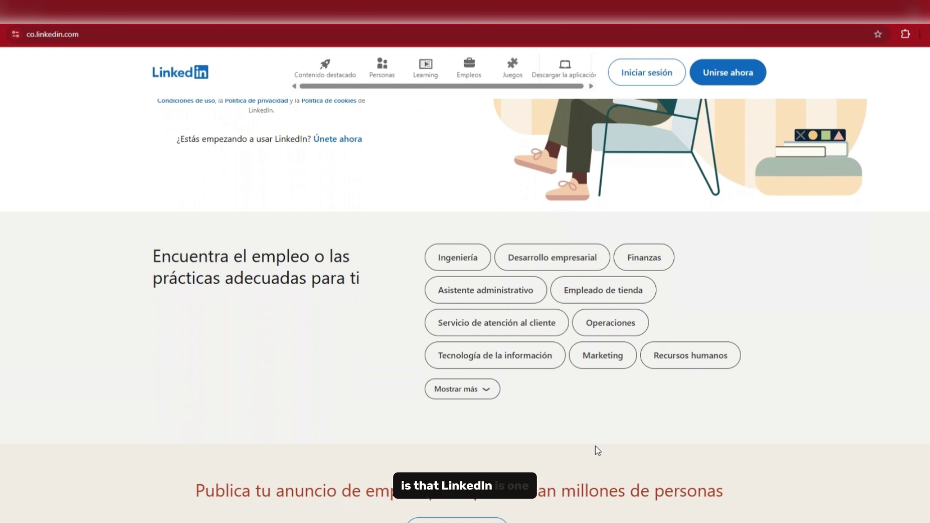
Look through the LinkedIn landing page, from the job categories and software tools to the section on who LinkedIn is for.
scroll(595, 446, "down", 5)
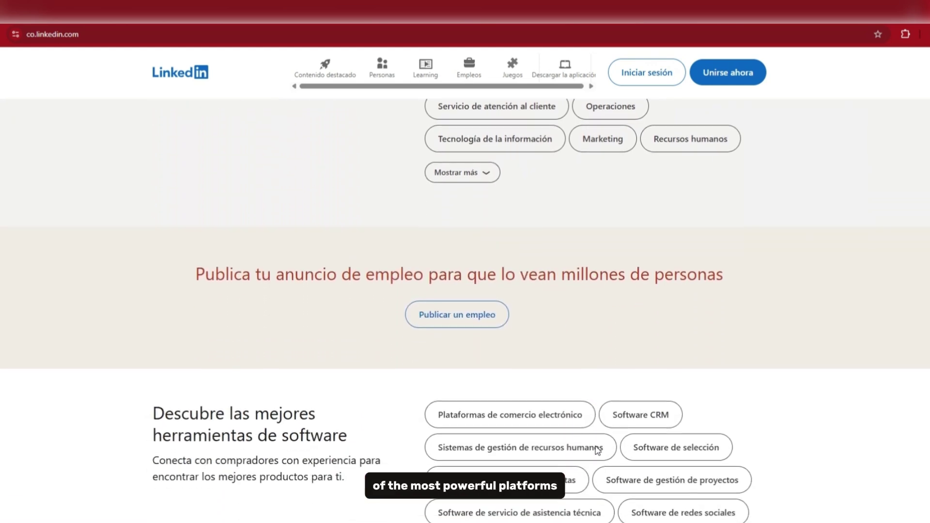
scroll(598, 451, "down", 3)
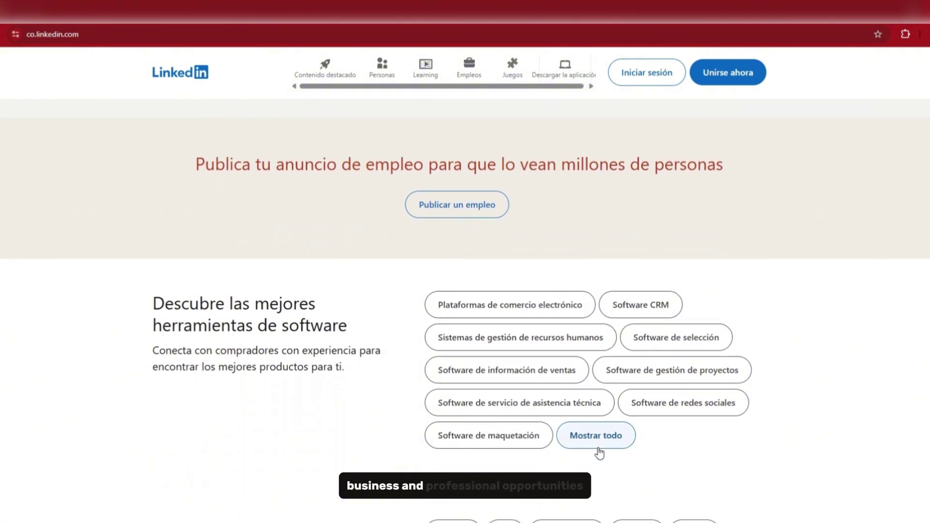
scroll(599, 452, "down", 1)
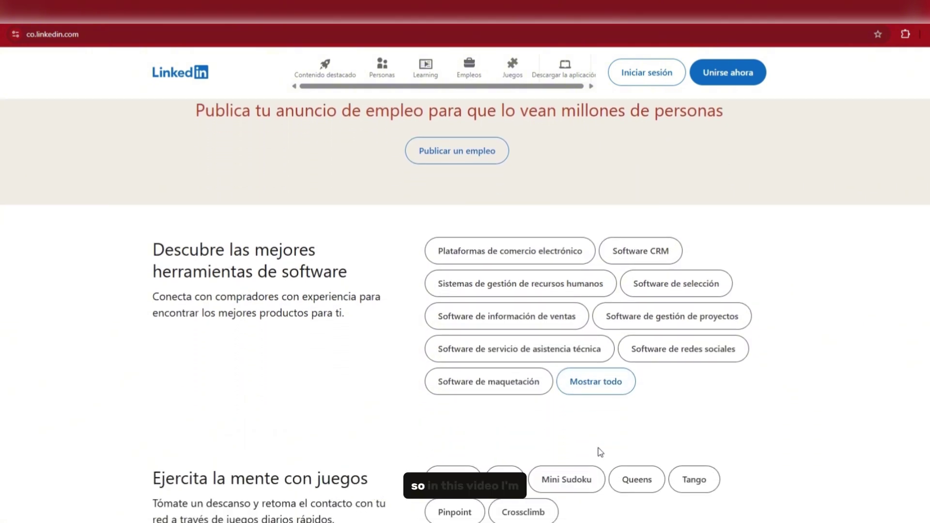
scroll(601, 452, "down", 2)
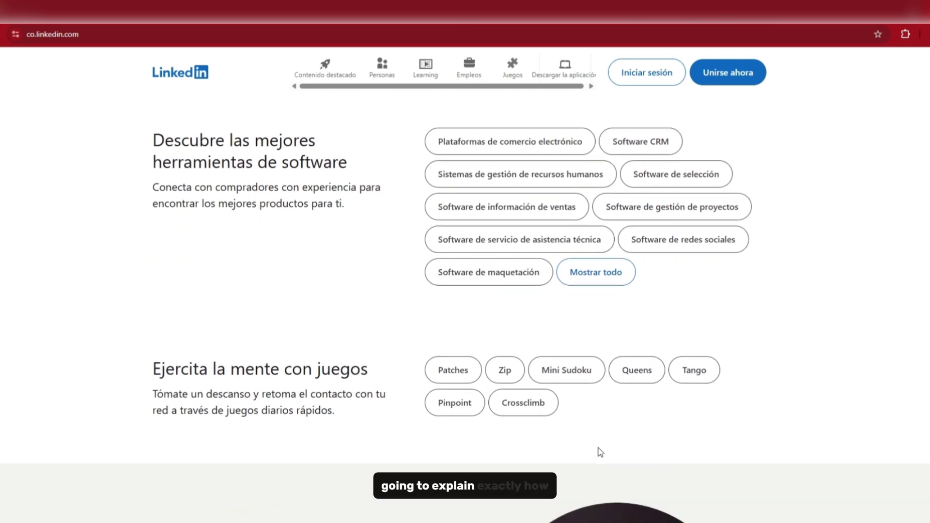
scroll(601, 452, "down", 1)
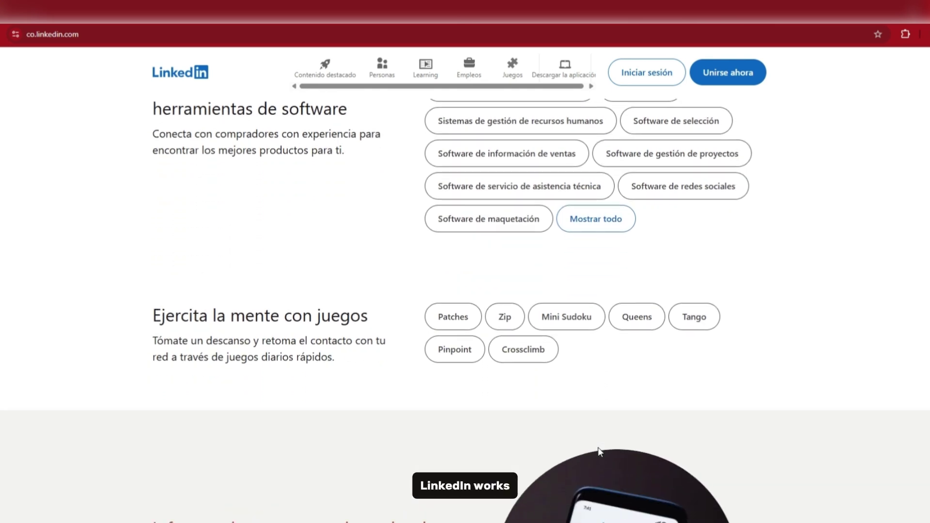
scroll(599, 452, "down", 1)
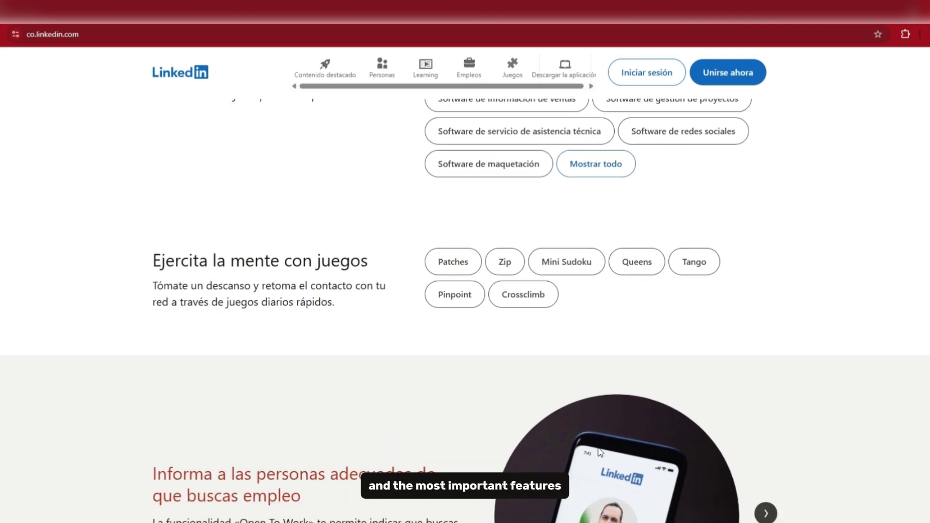
scroll(600, 452, "down", 3)
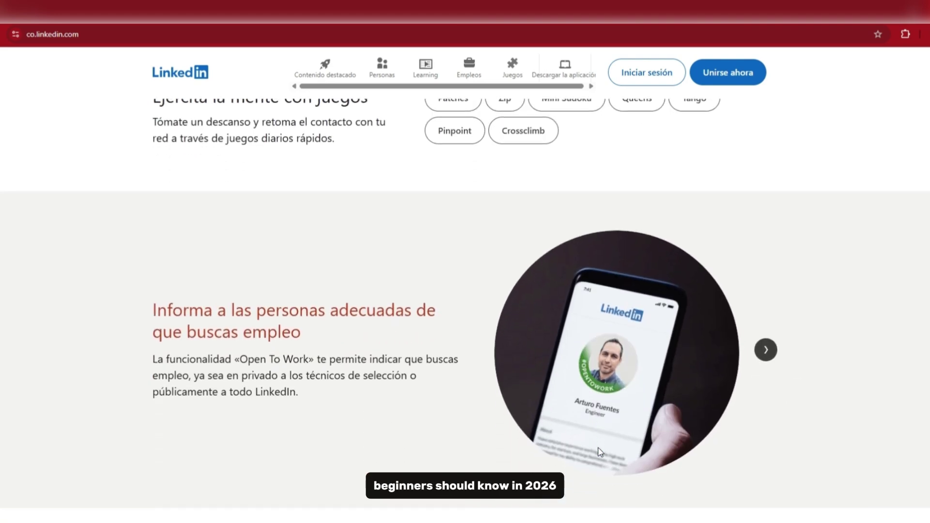
scroll(601, 452, "down", 1)
scroll(601, 452, "down", 2)
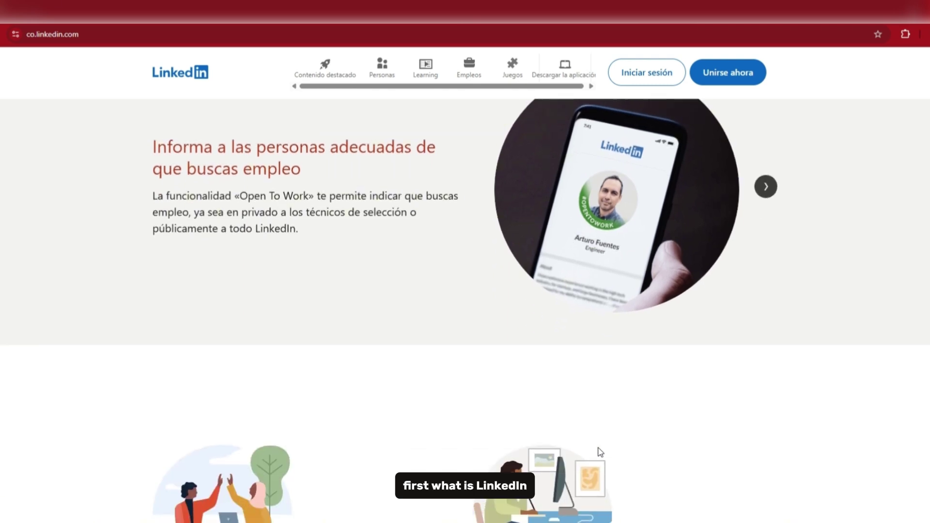
scroll(600, 452, "down", 2)
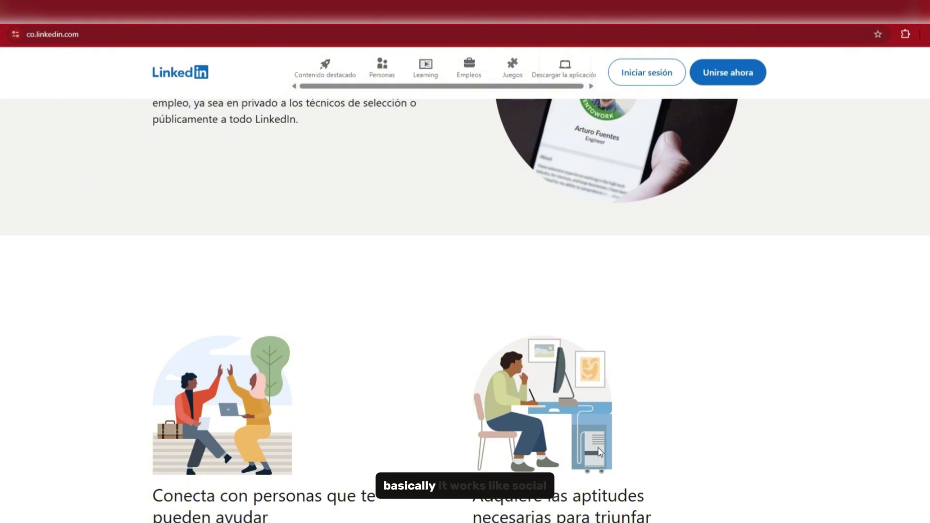
scroll(600, 453, "down", 1)
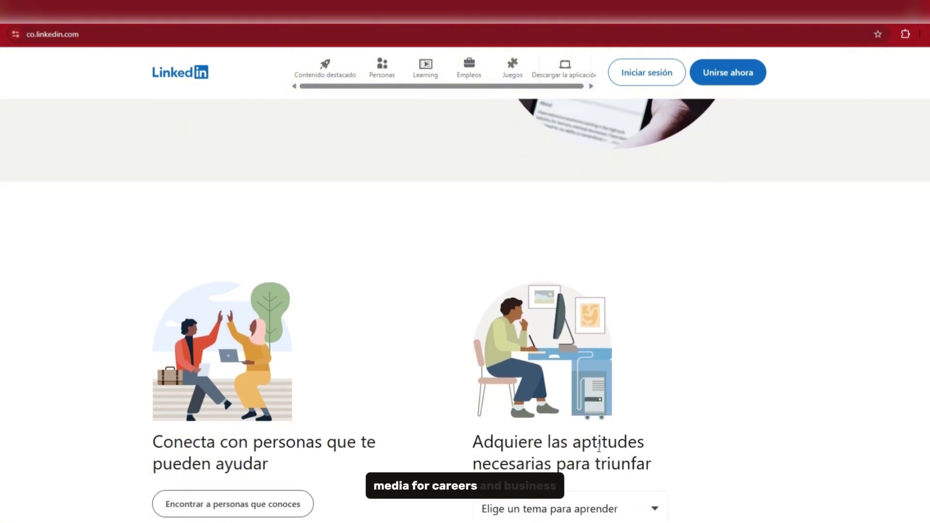
scroll(600, 448, "down", 1)
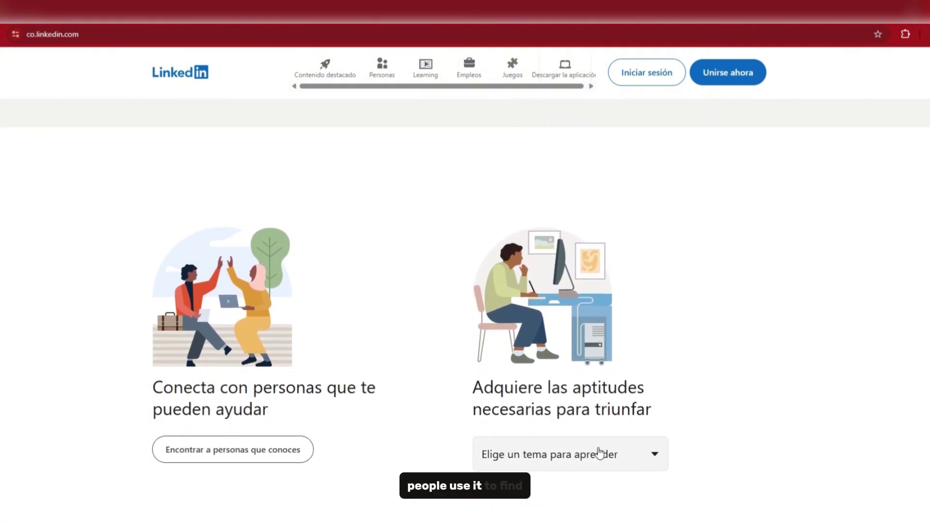
scroll(599, 453, "down", 1)
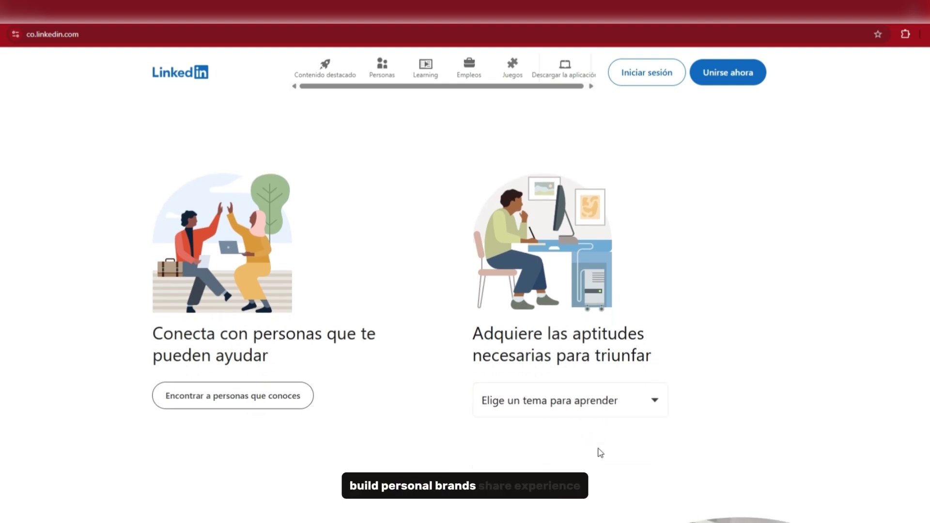
scroll(600, 453, "down", 3)
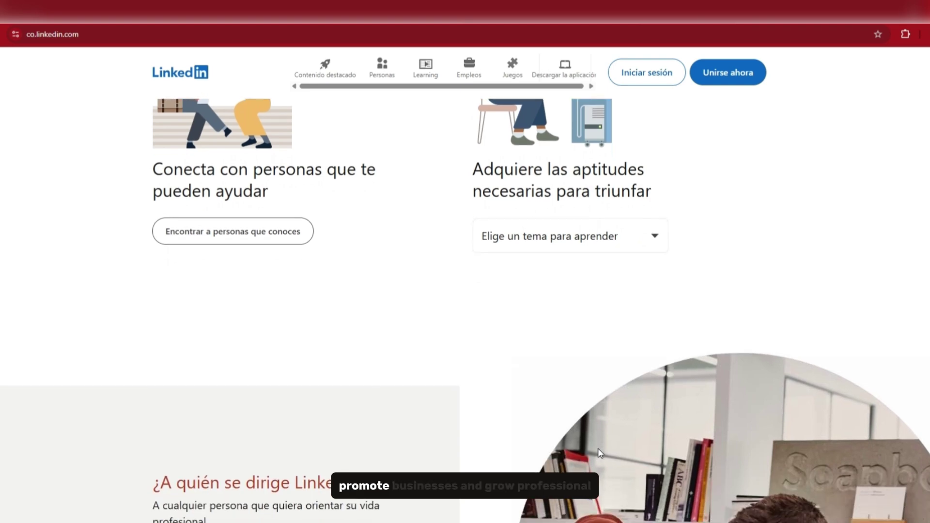
scroll(599, 452, "down", 1)
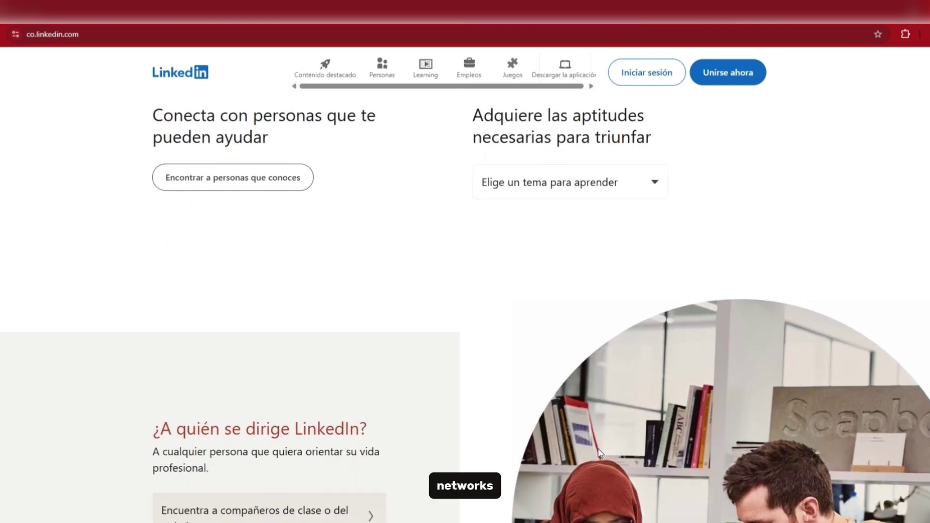
scroll(600, 453, "down", 2)
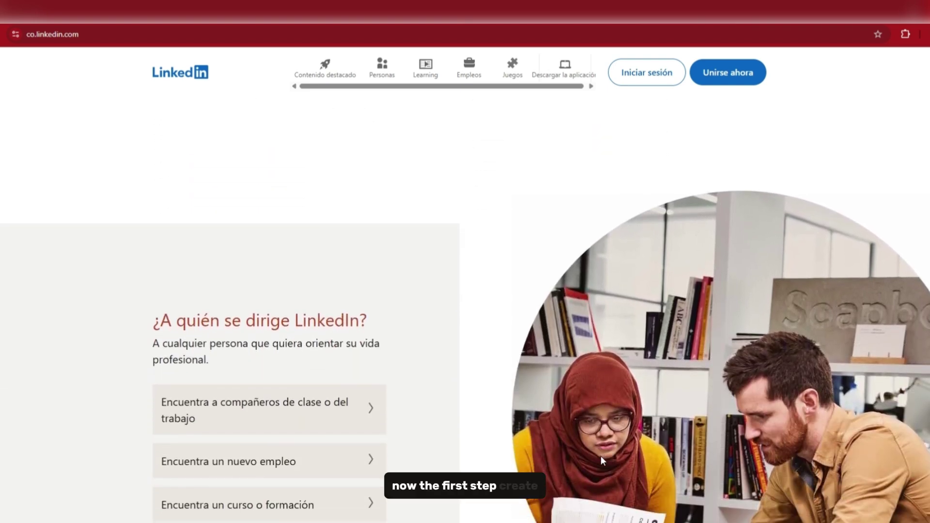
Start joining LinkedIn from the landing page, and open the member's own profile from the home feed.
left_click(736, 84)
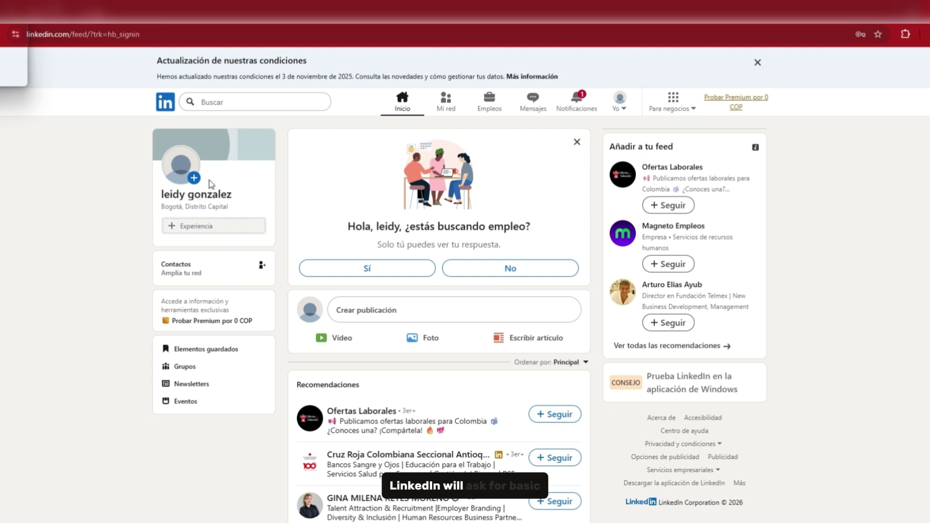
left_click(214, 207)
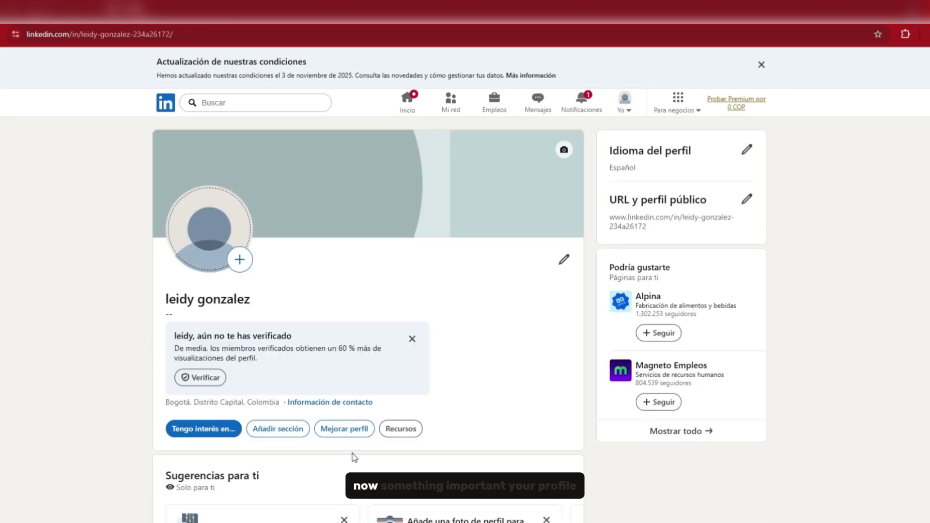
View the "Mejorar perfil" offer, dismiss it, and reopen the member's own profile page.
left_click(347, 436)
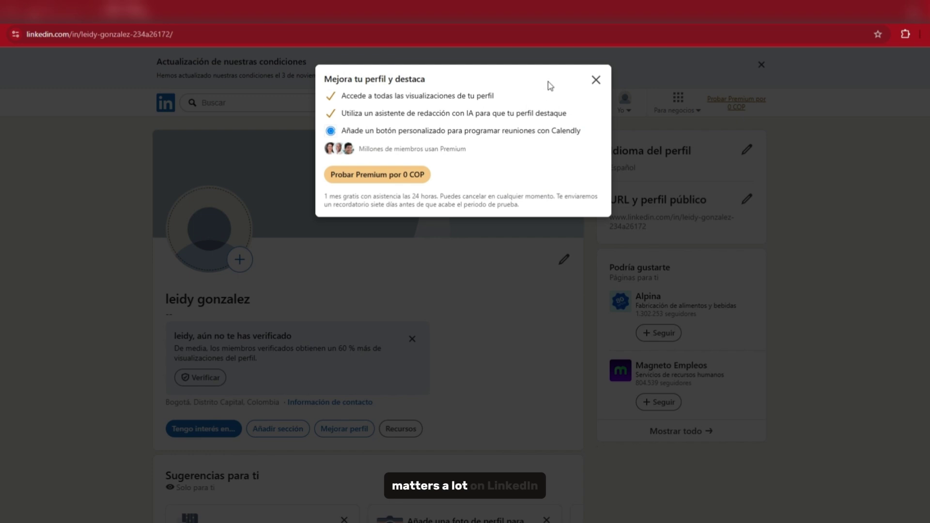
left_click(596, 79)
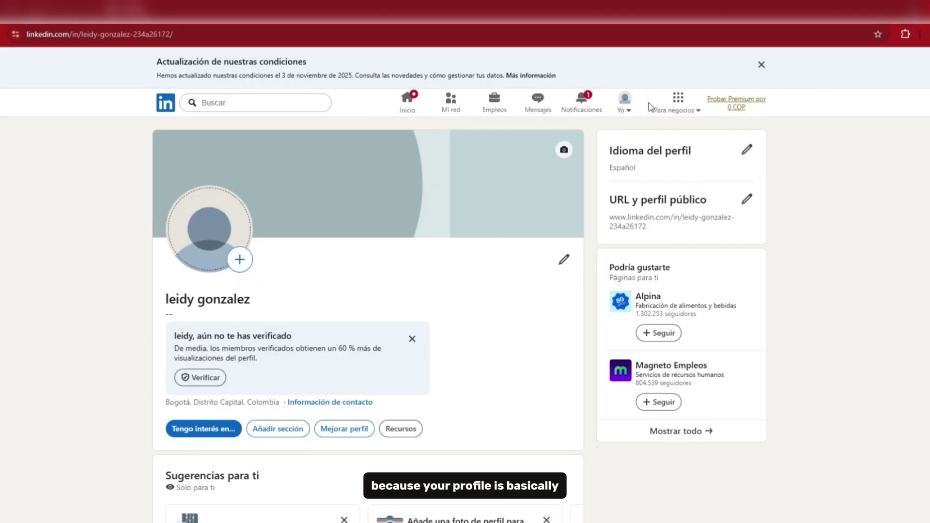
left_click(625, 103)
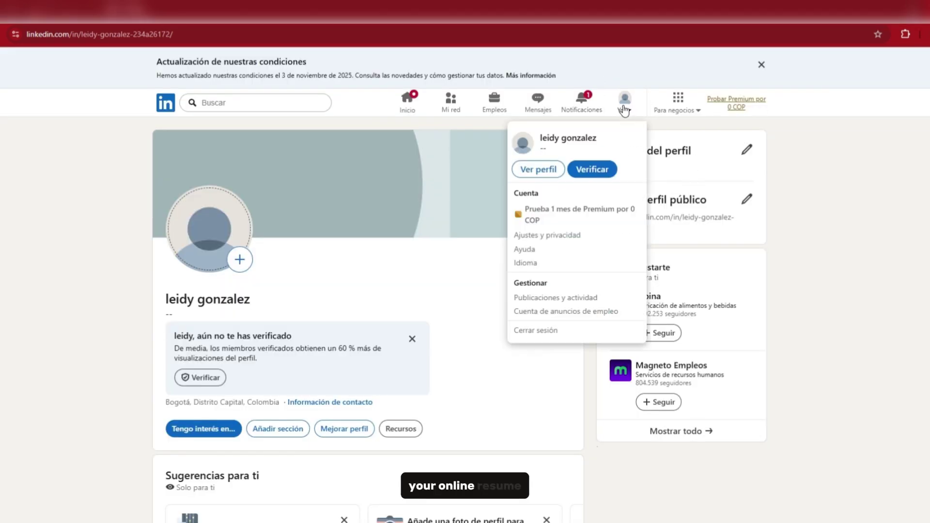
left_click(531, 172)
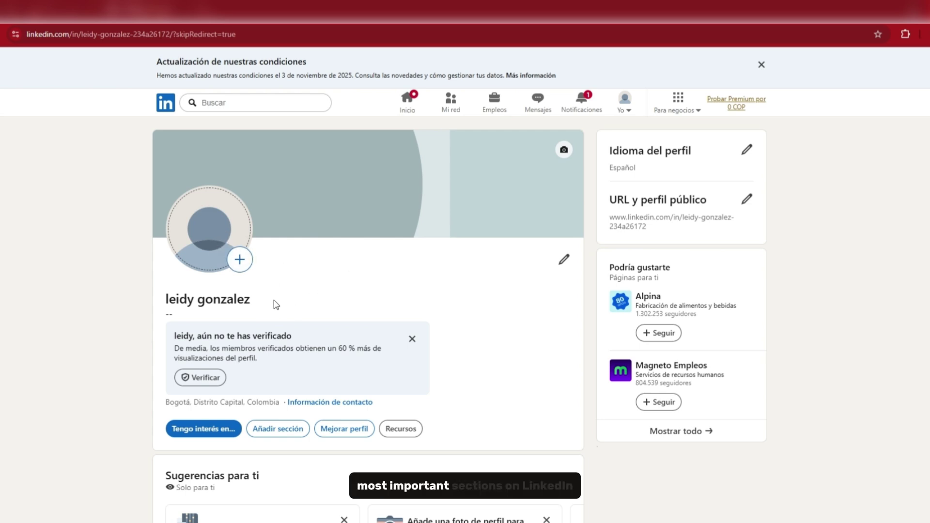
Review the profile page's header, suggestions, analytics, activity, experience, education, skills and interests sections.
scroll(226, 345, "down", 2)
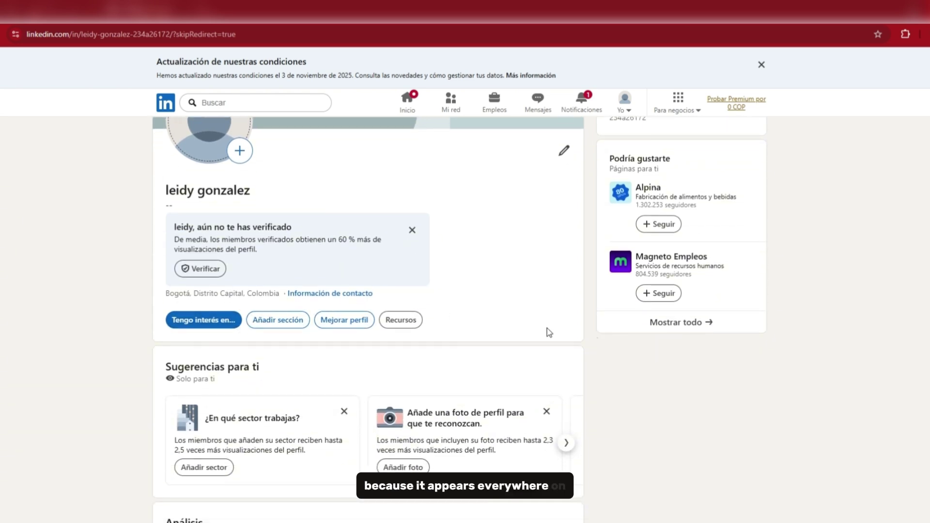
scroll(556, 355, "up", 2)
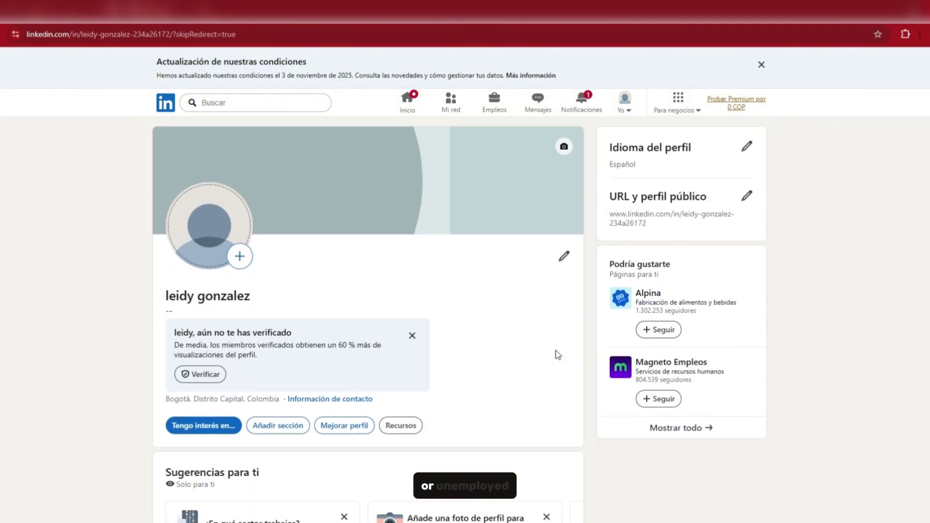
scroll(557, 351, "down", 2)
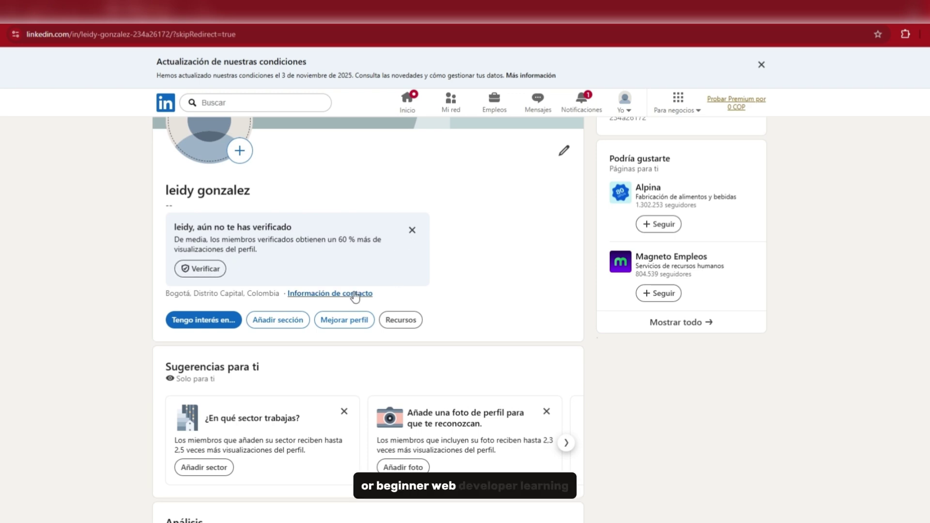
scroll(362, 367, "down", 5)
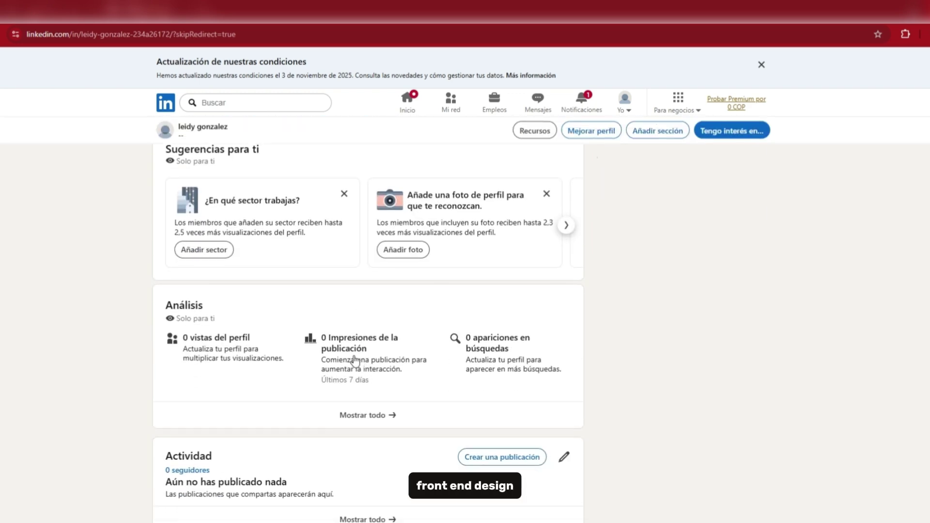
scroll(361, 366, "down", 5)
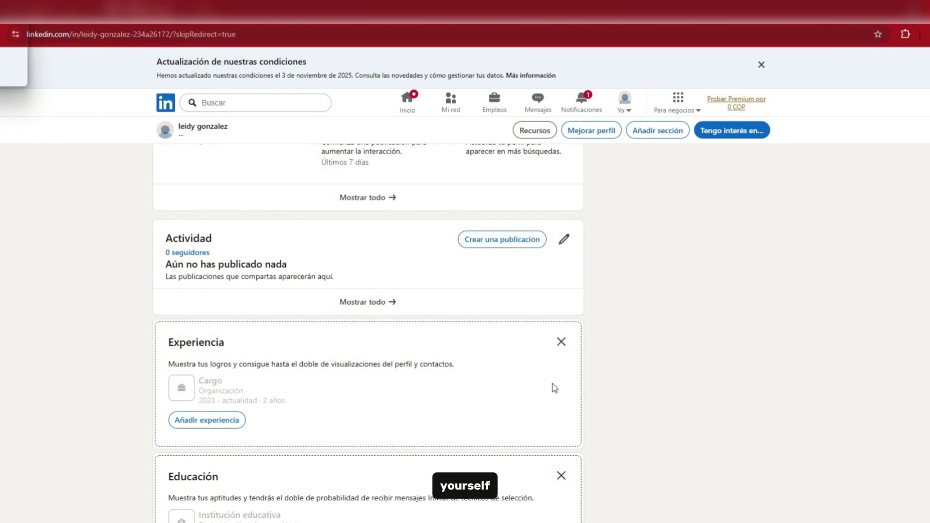
scroll(555, 388, "down", 3)
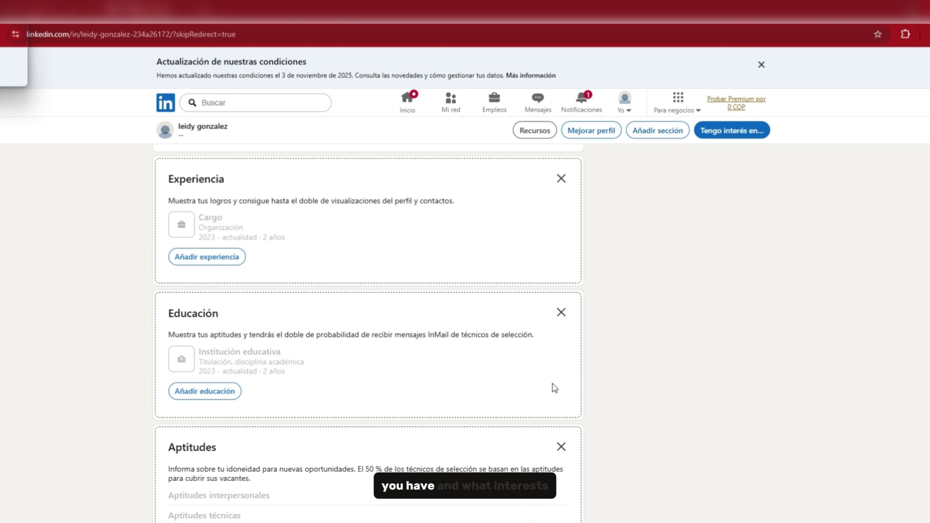
scroll(555, 388, "up", 2)
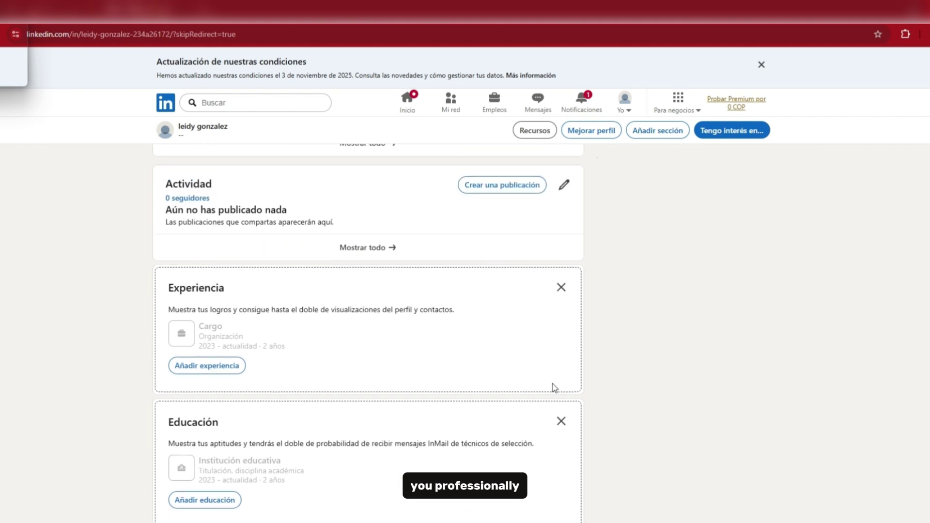
scroll(555, 388, "up", 2)
scroll(552, 387, "down", 2)
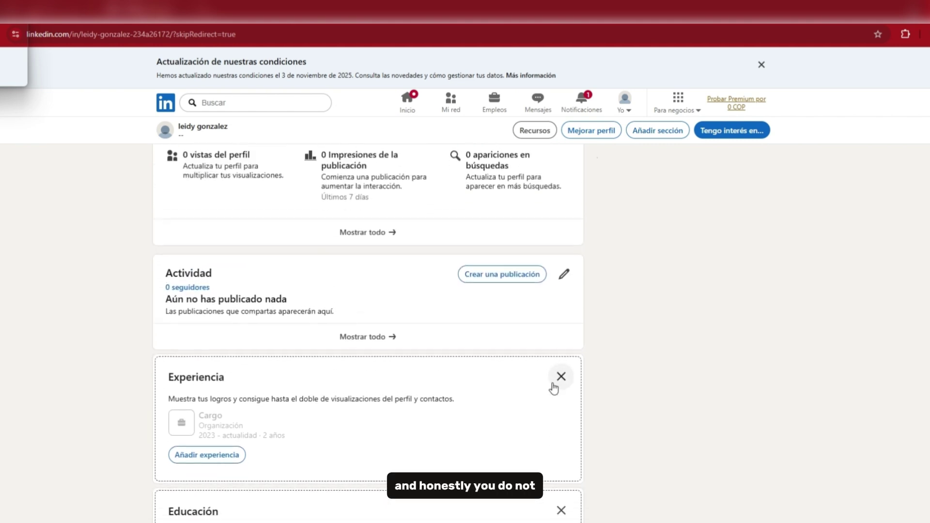
scroll(554, 388, "down", 1)
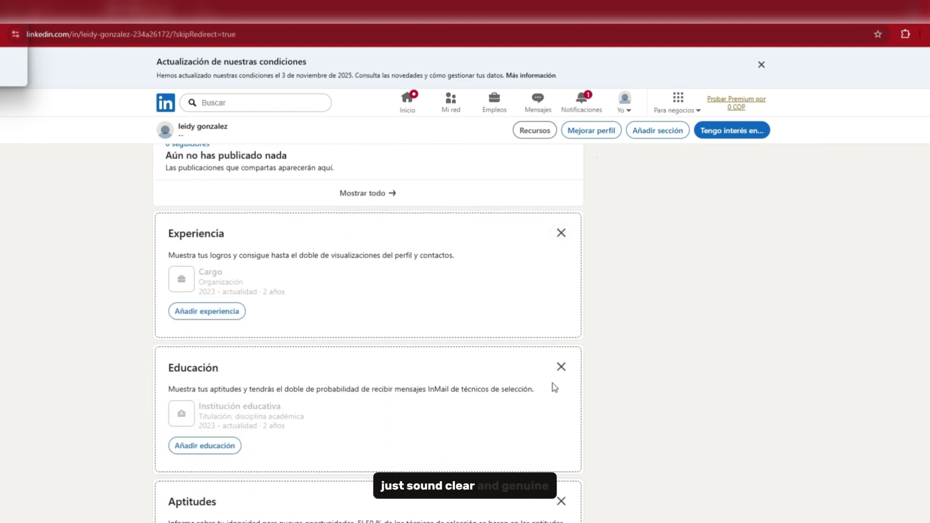
scroll(554, 388, "down", 3)
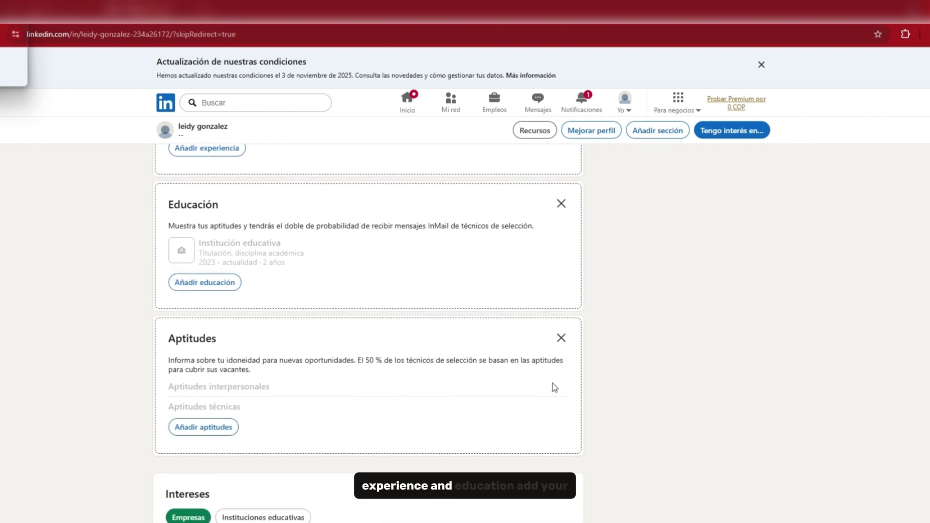
scroll(555, 388, "down", 2)
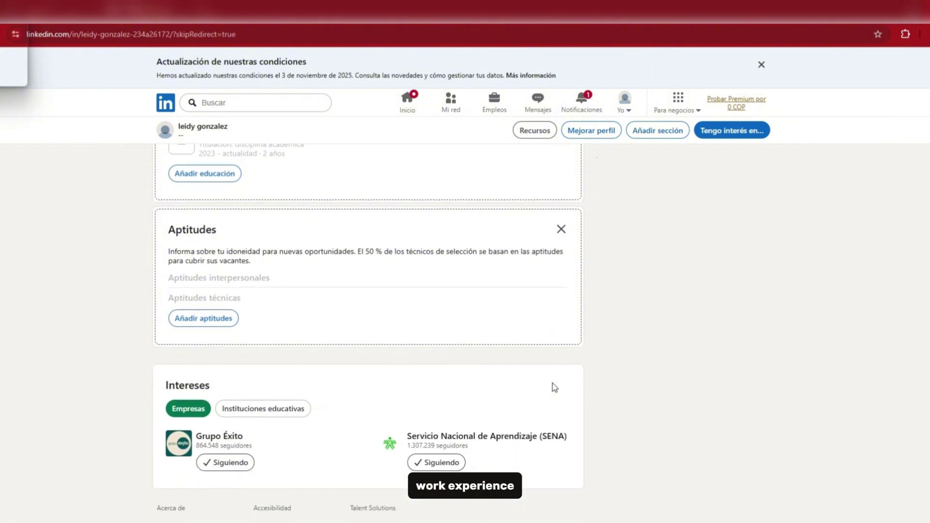
scroll(555, 388, "down", 2)
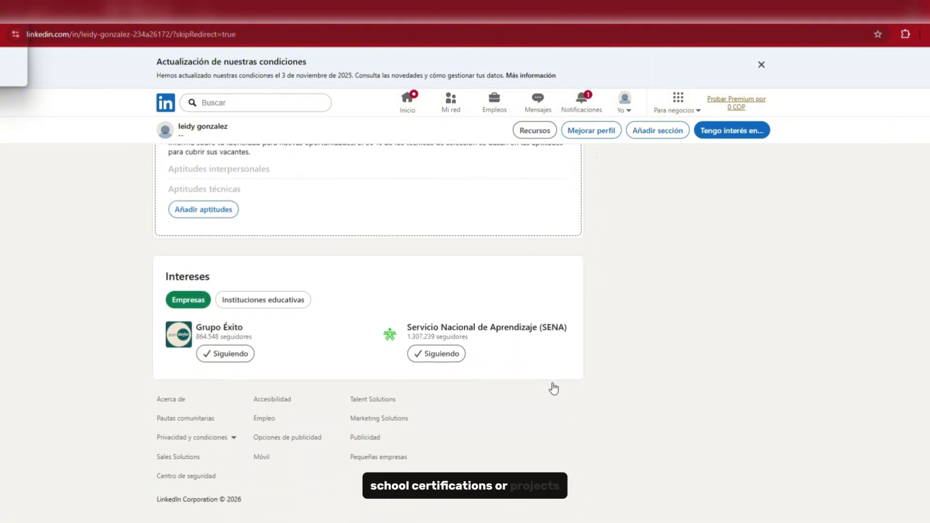
scroll(555, 388, "up", 1)
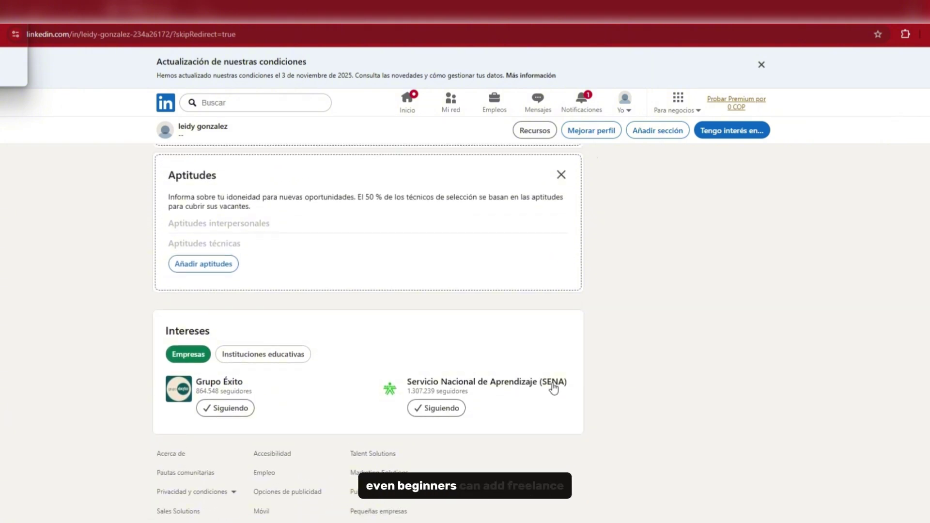
scroll(554, 388, "up", 2)
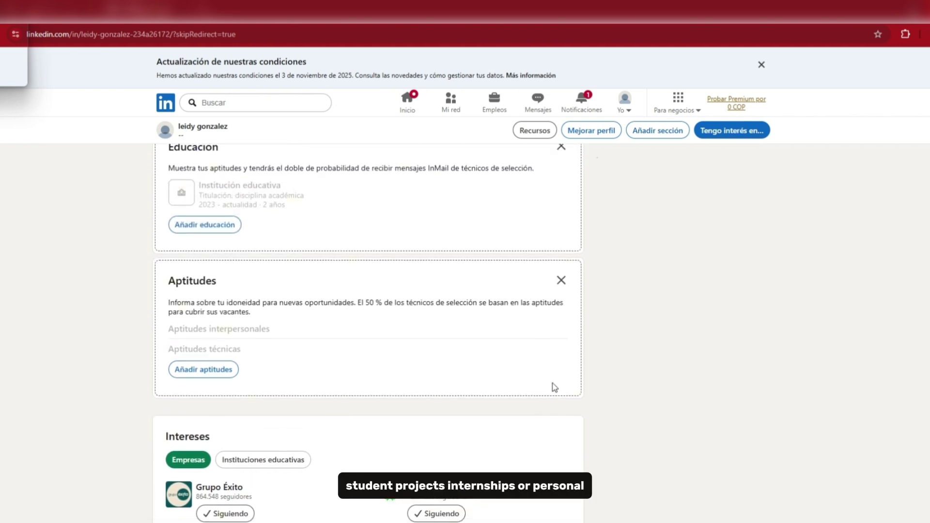
Look over the skills and interests sections at the end of the profile page, and return to the profile header.
scroll(555, 387, "down", 3)
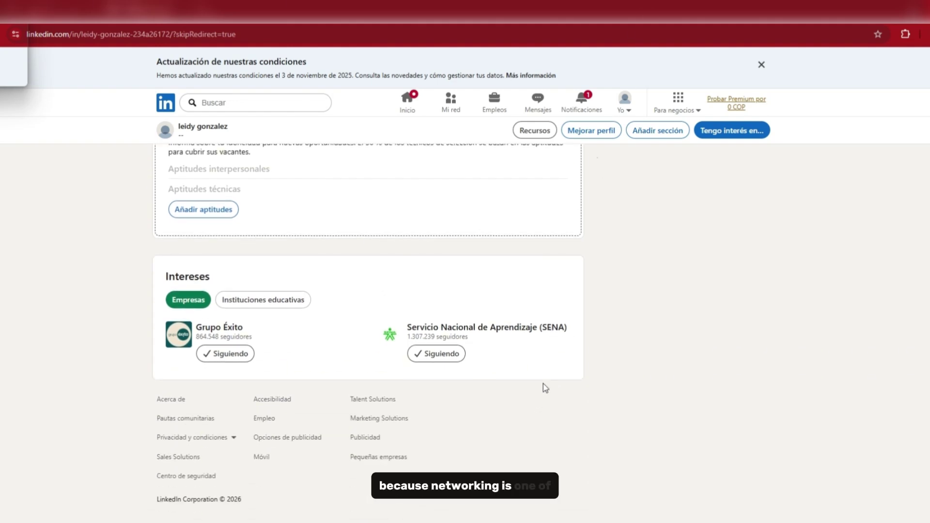
scroll(545, 388, "up", 5)
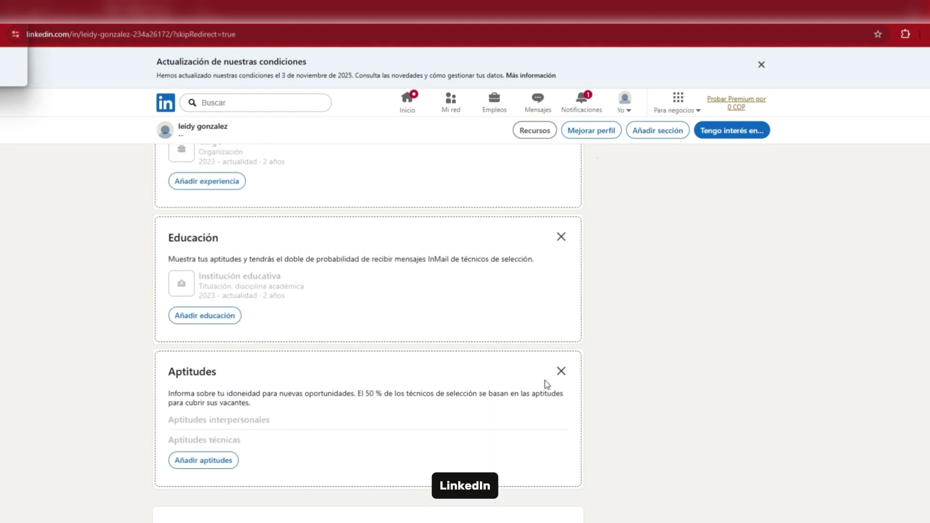
scroll(547, 384, "up", 12)
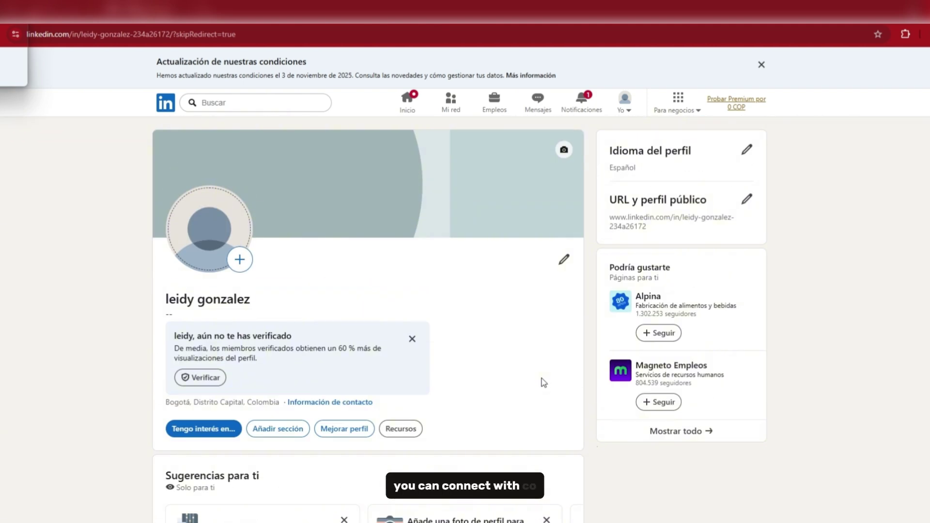
Open the "Mi red" page and look through the suggested people and pages to follow.
left_click(451, 109)
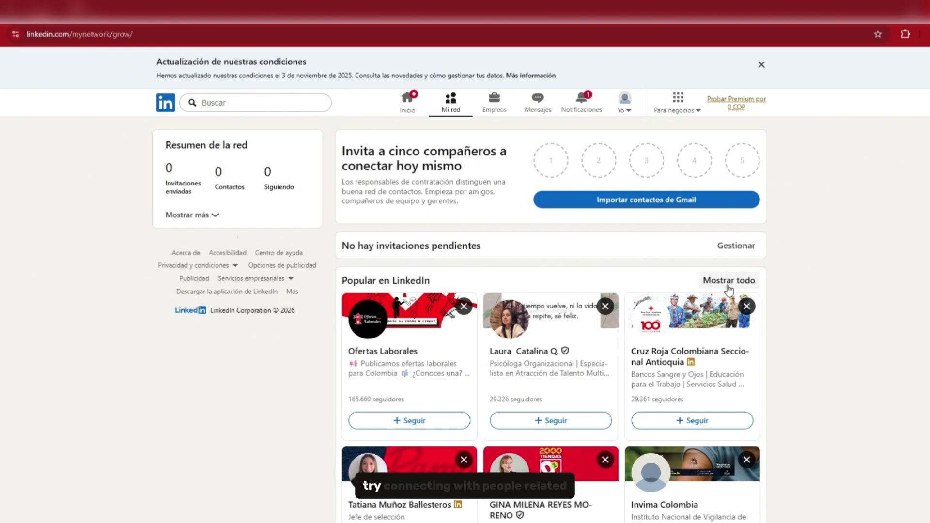
scroll(730, 290, "down", 1)
scroll(729, 289, "down", 1)
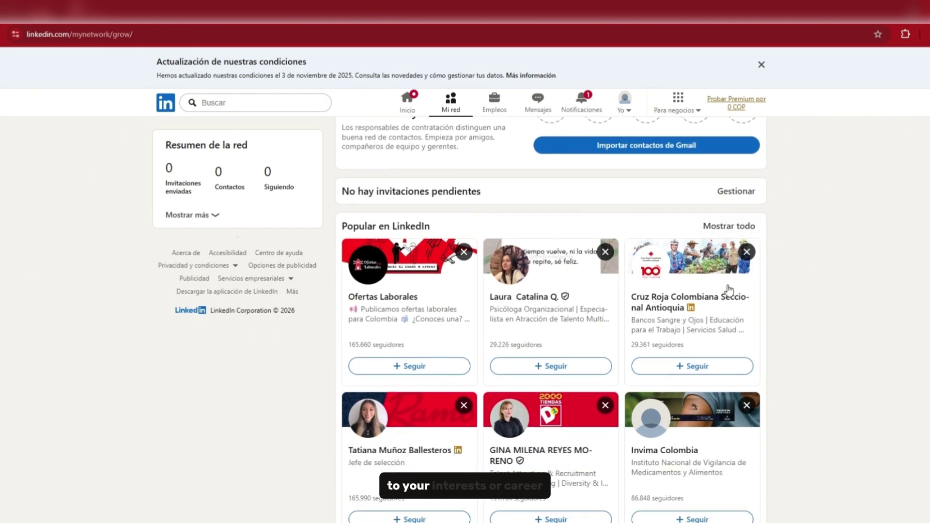
scroll(729, 290, "down", 2)
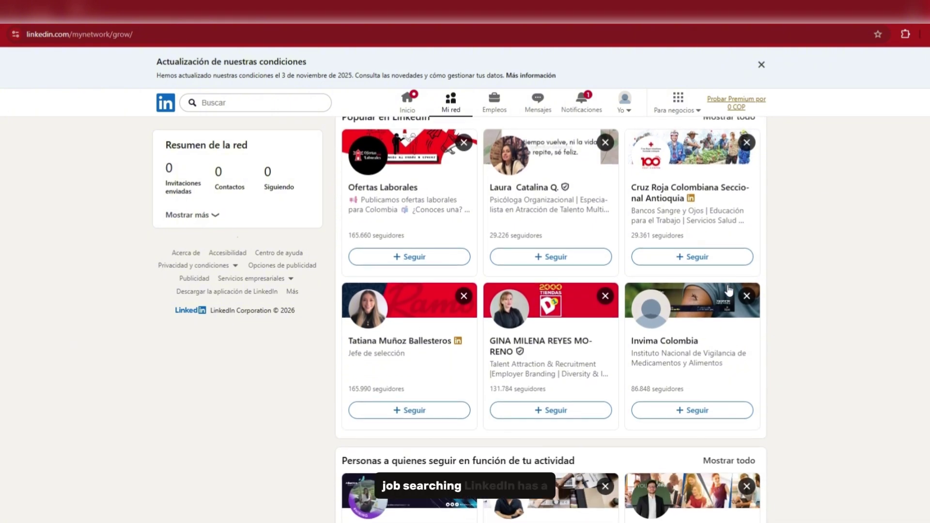
scroll(729, 289, "down", 2)
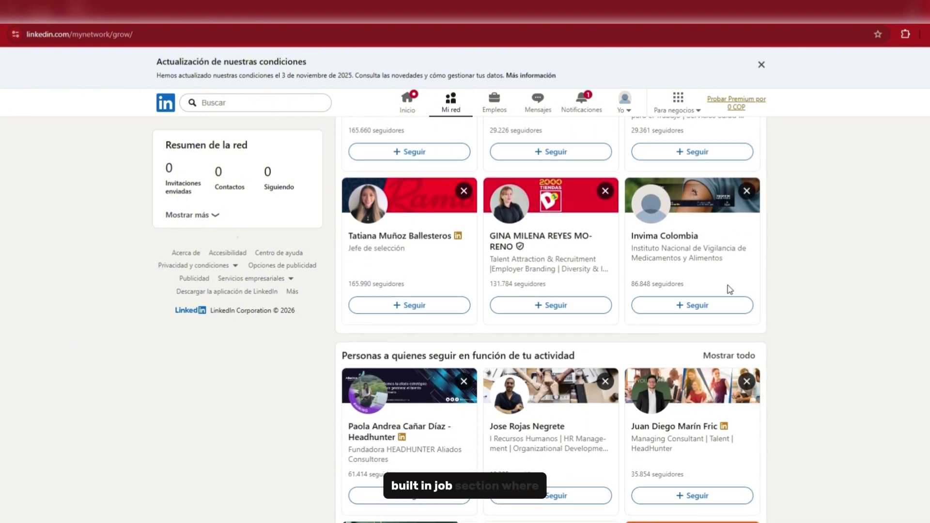
scroll(729, 290, "up", 5)
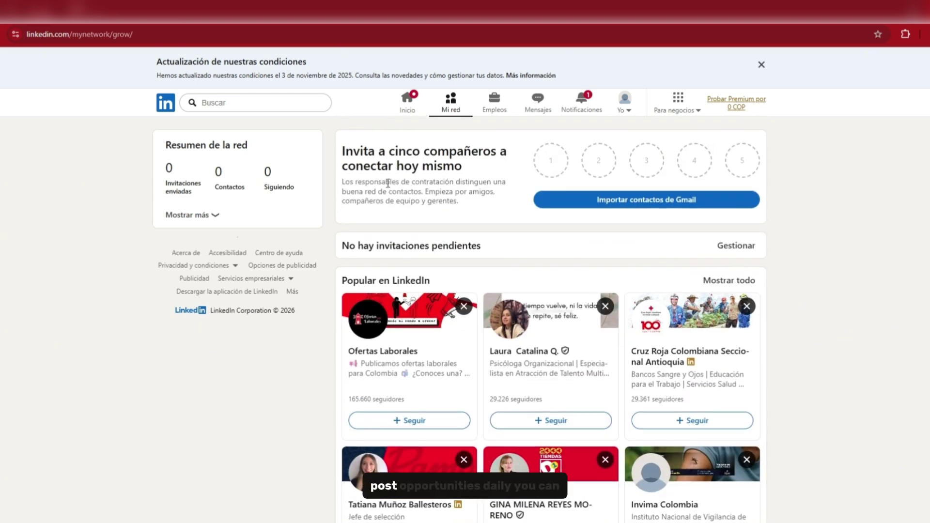
Search LinkedIn for the suggested term "freelance content writer".
left_click(260, 101)
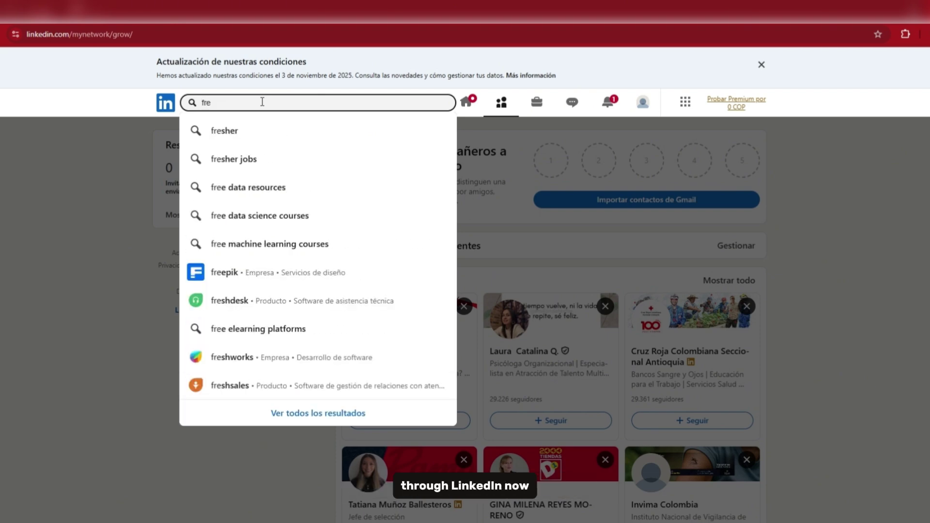
type("e")
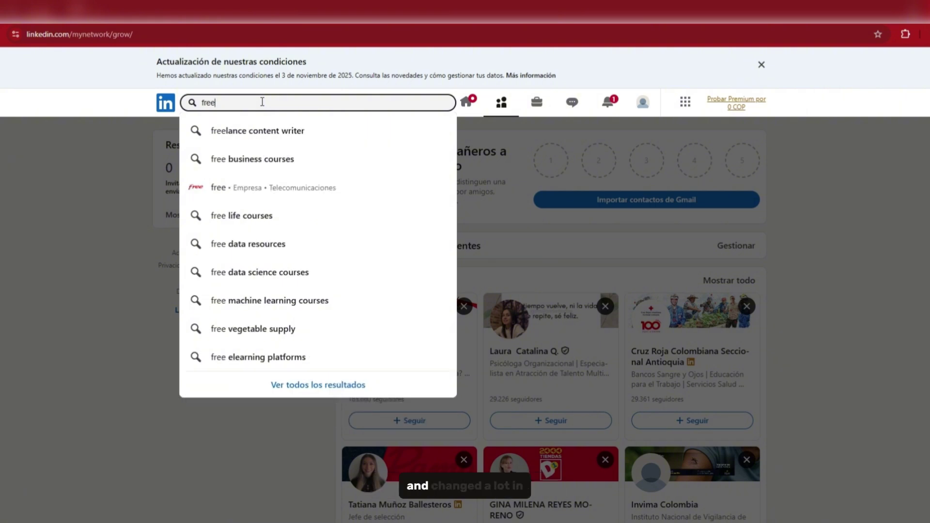
left_click(305, 130)
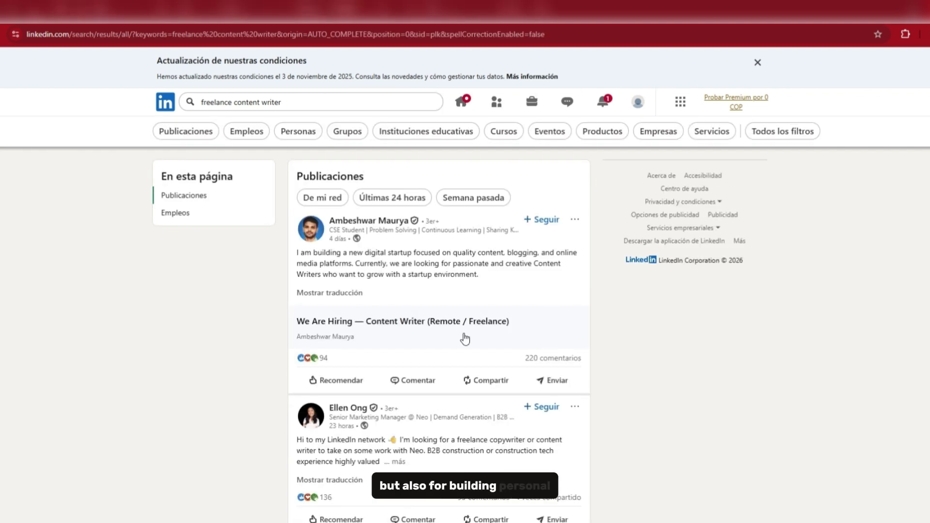
Go by way of the home feed to the "Empleos" page and look through the recommended job listings.
left_click(473, 107)
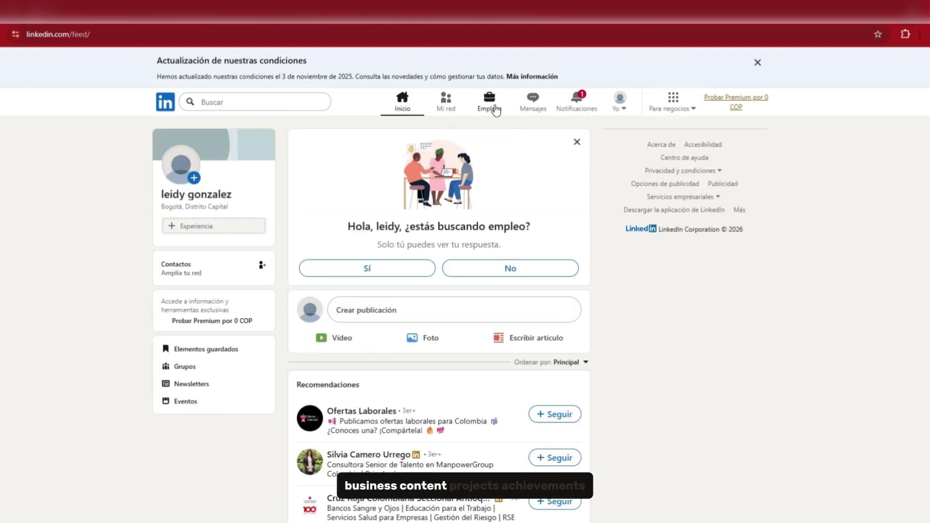
left_click(495, 110)
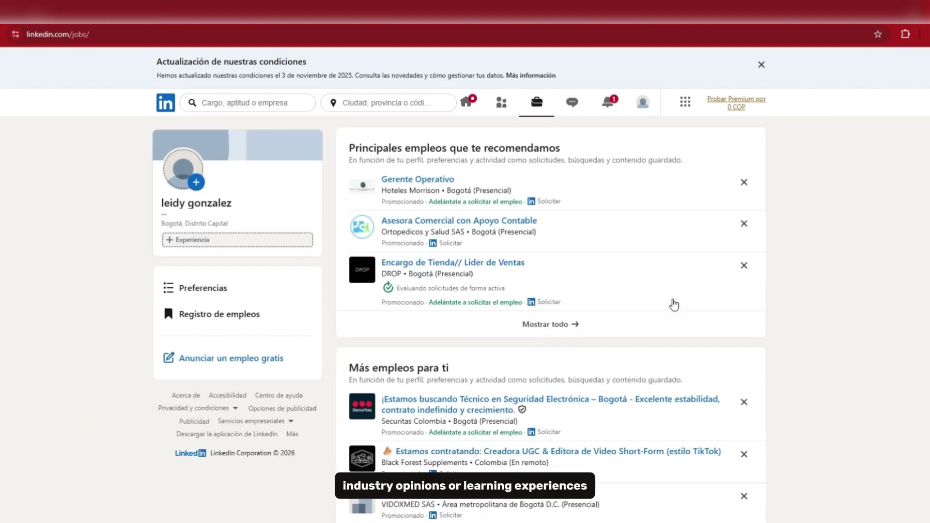
scroll(674, 304, "down", 2)
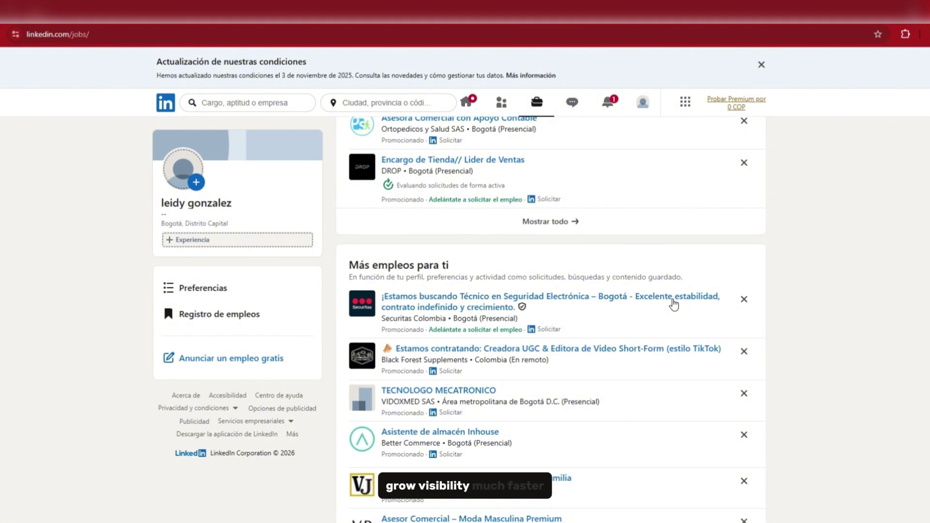
scroll(674, 304, "down", 3)
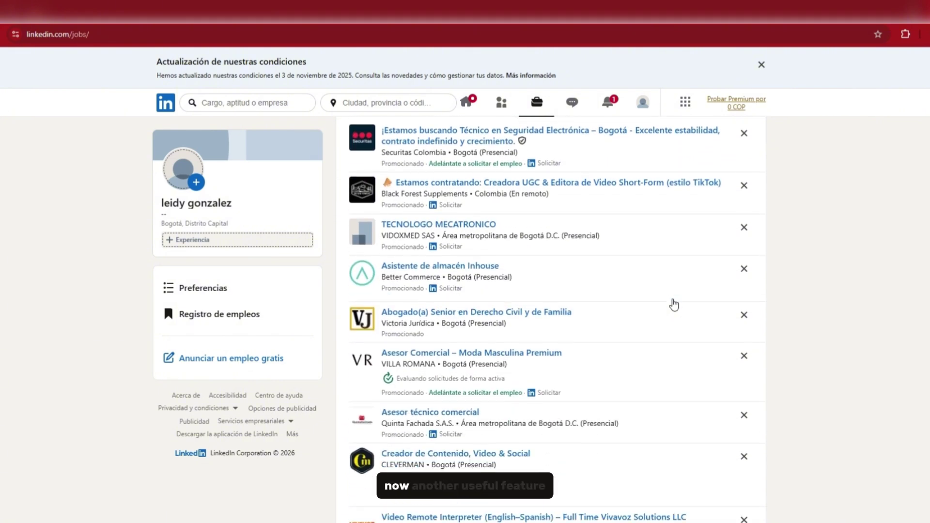
scroll(674, 304, "down", 3)
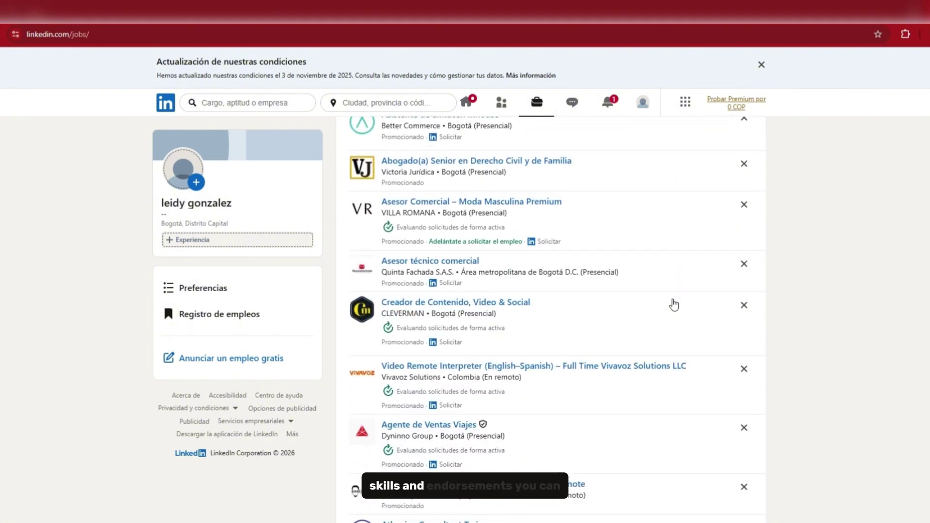
scroll(674, 305, "down", 4)
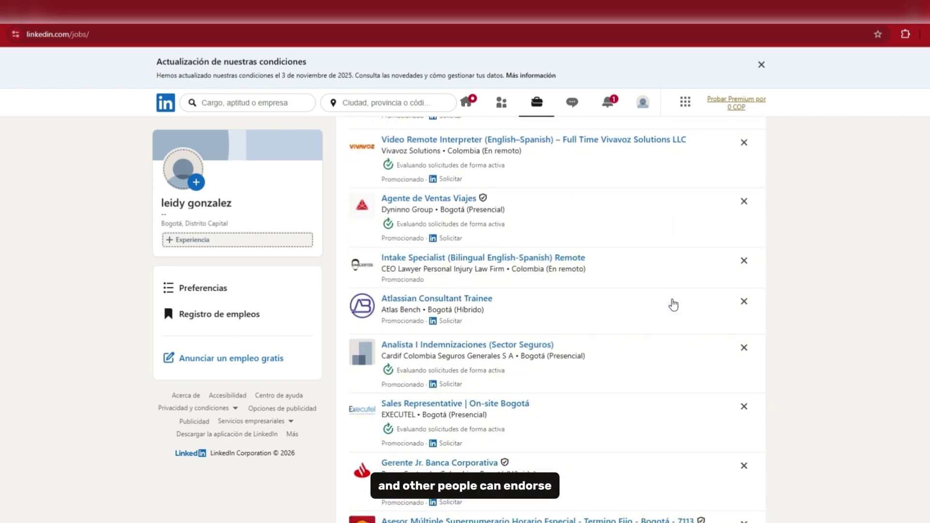
scroll(674, 304, "down", 3)
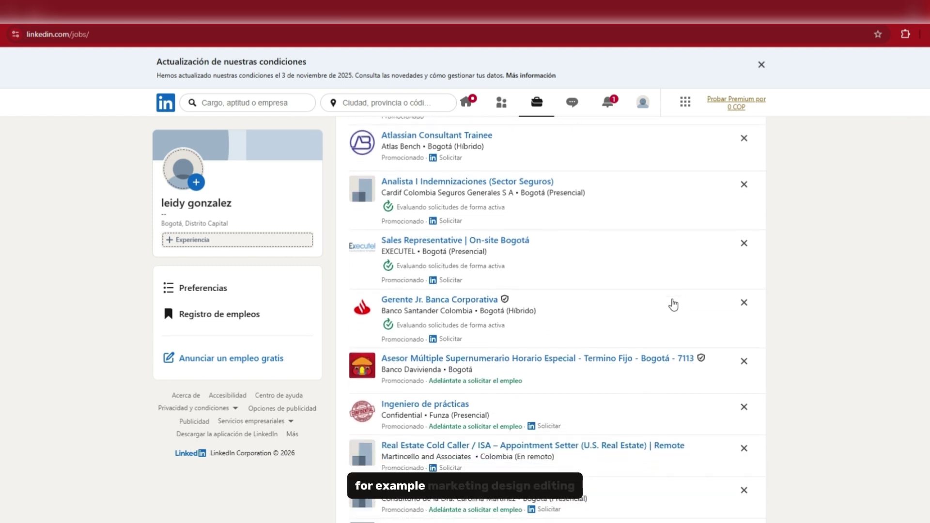
scroll(671, 303, "down", 1)
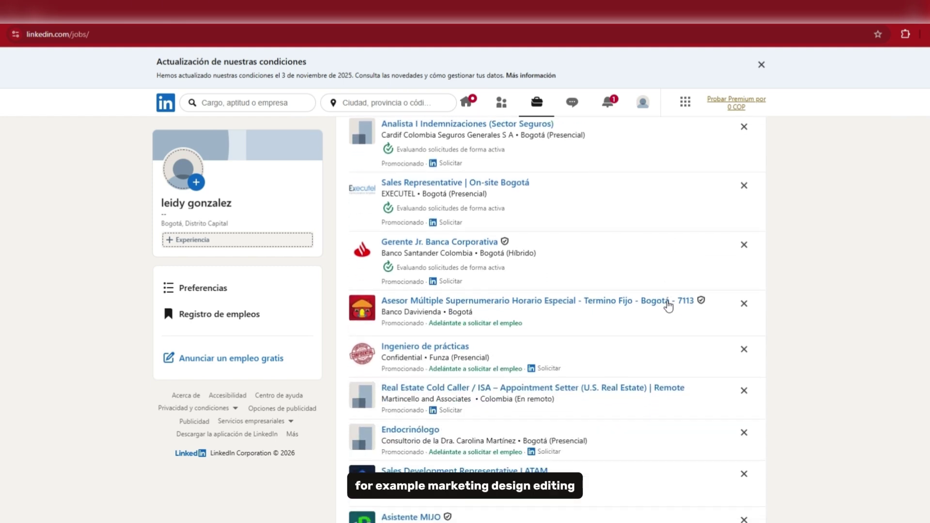
scroll(669, 306, "down", 4)
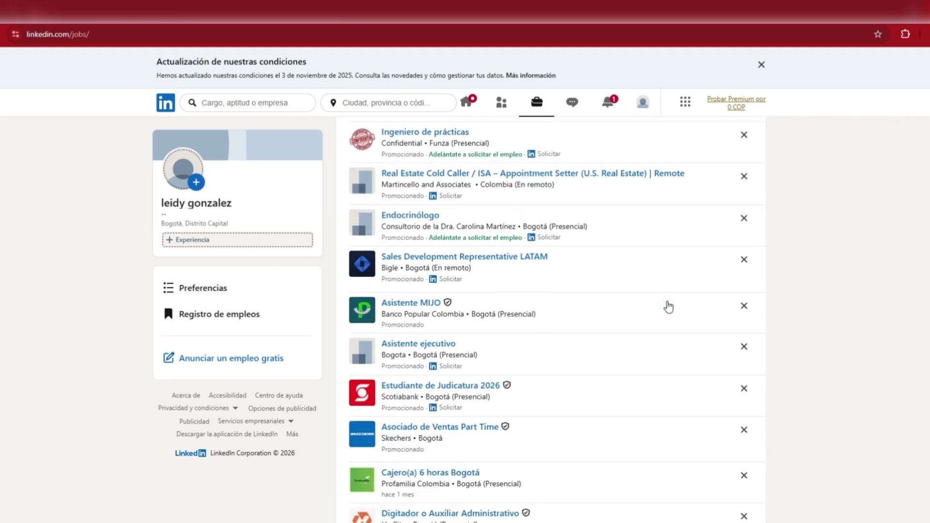
scroll(668, 305, "down", 2)
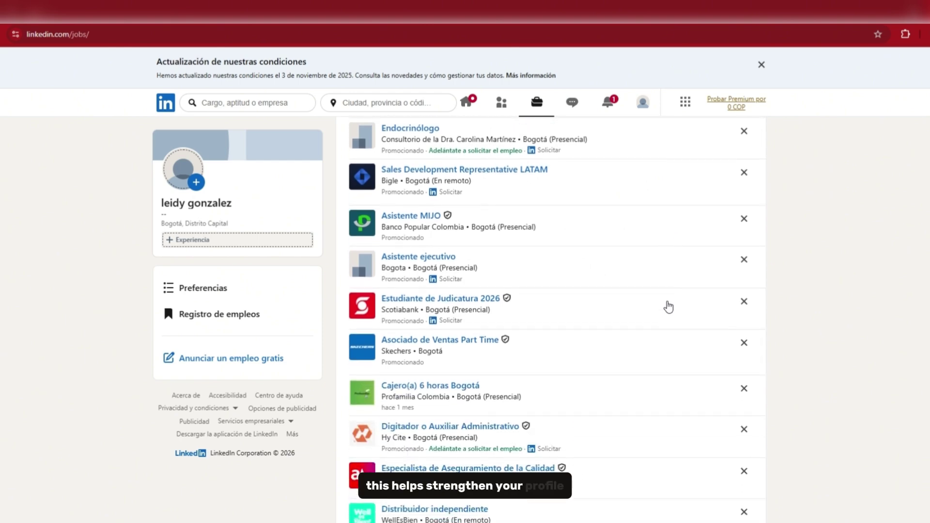
View the one-month Premium trial offer and dismiss it.
left_click(733, 104)
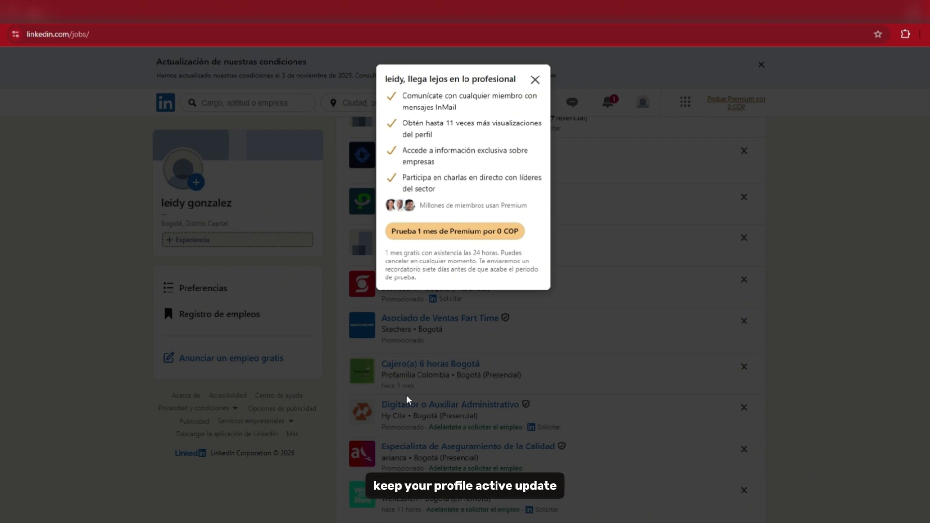
left_click(481, 436)
Examine the rest of the "Más empleos para ti" list, checking the roles, companies and work locations on offer.
scroll(482, 438, "down", 4)
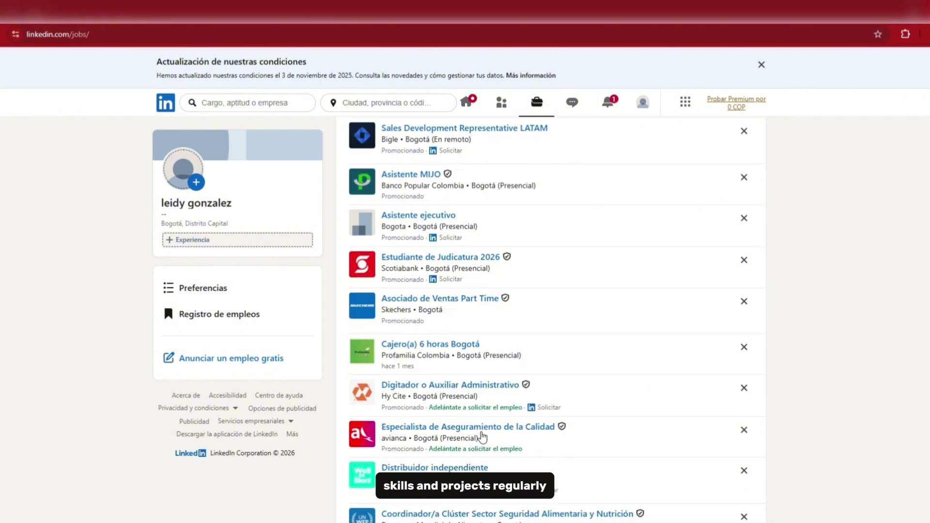
scroll(482, 437, "down", 1)
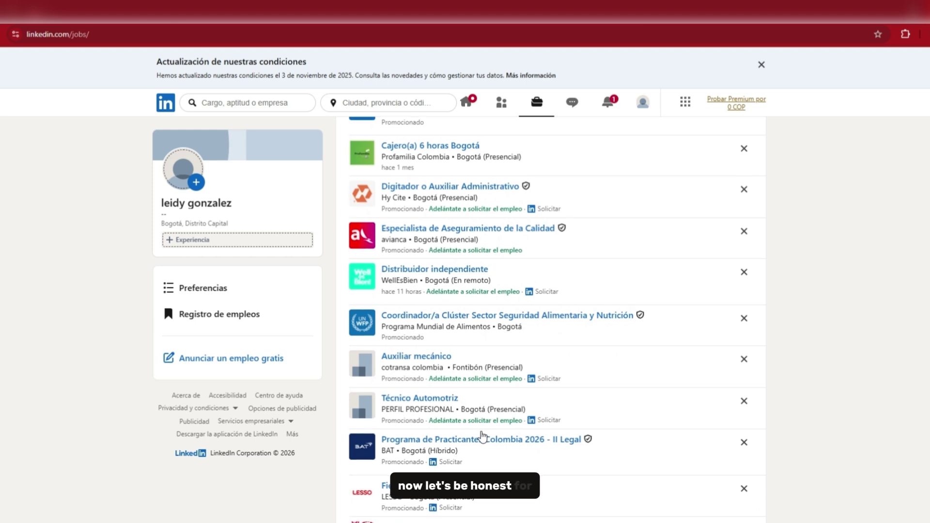
scroll(482, 437, "down", 2)
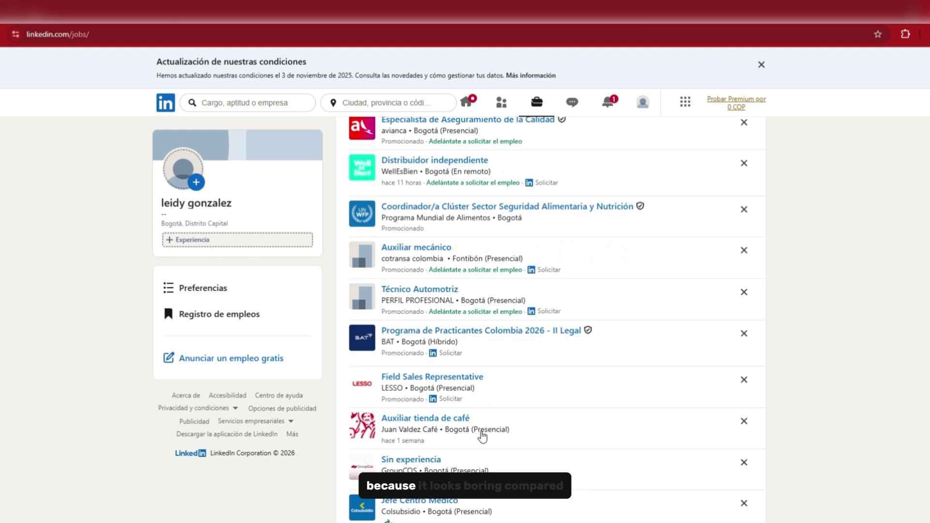
scroll(483, 437, "down", 1)
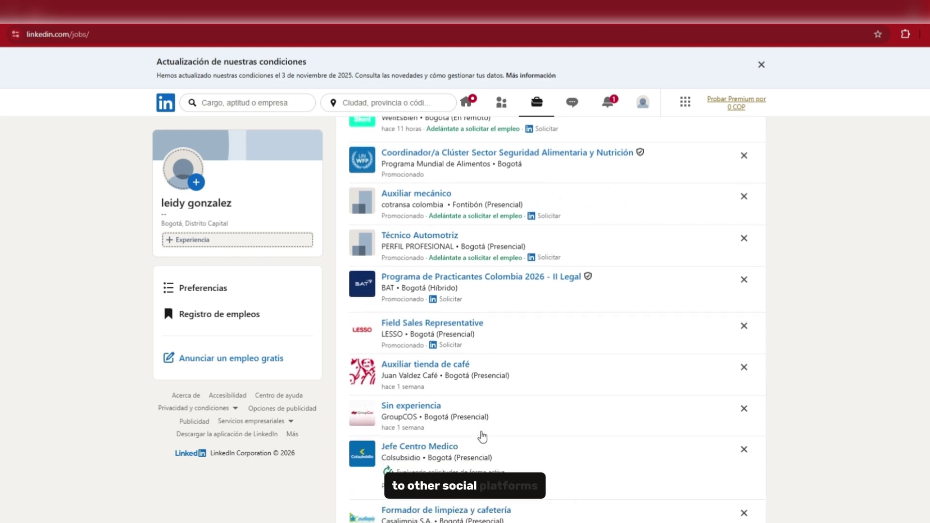
scroll(482, 438, "down", 1)
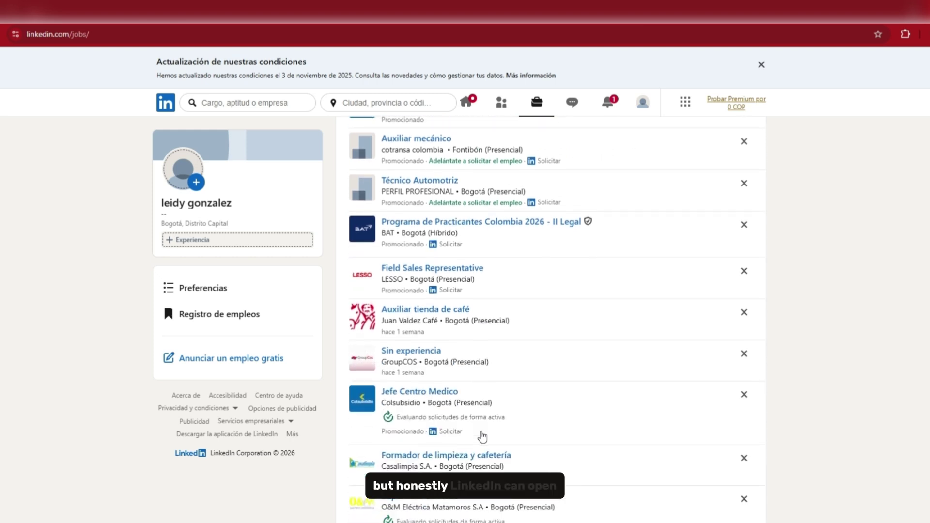
scroll(483, 438, "down", 1)
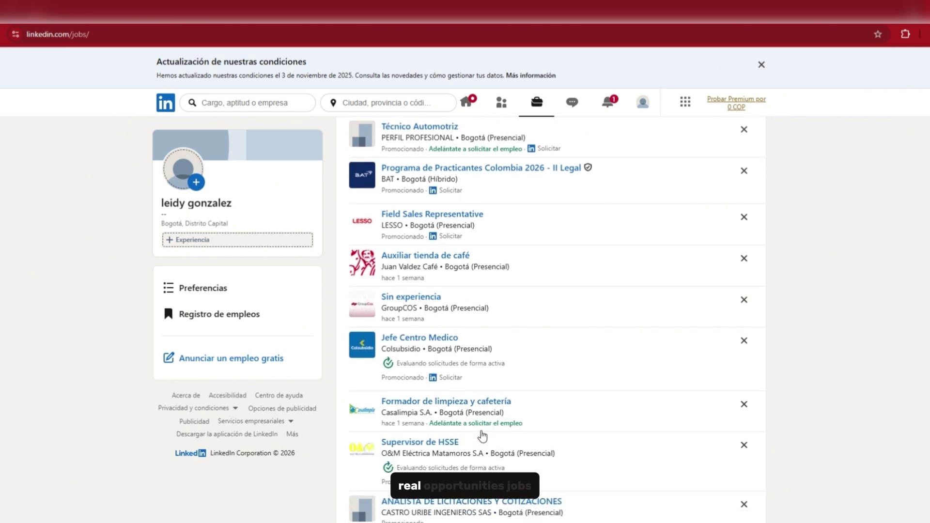
scroll(482, 436, "down", 1)
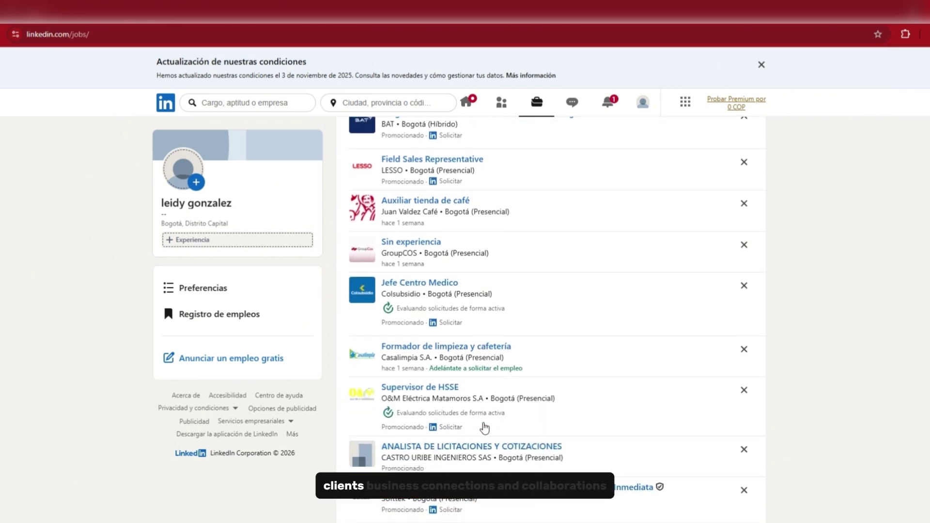
scroll(484, 428, "down", 1)
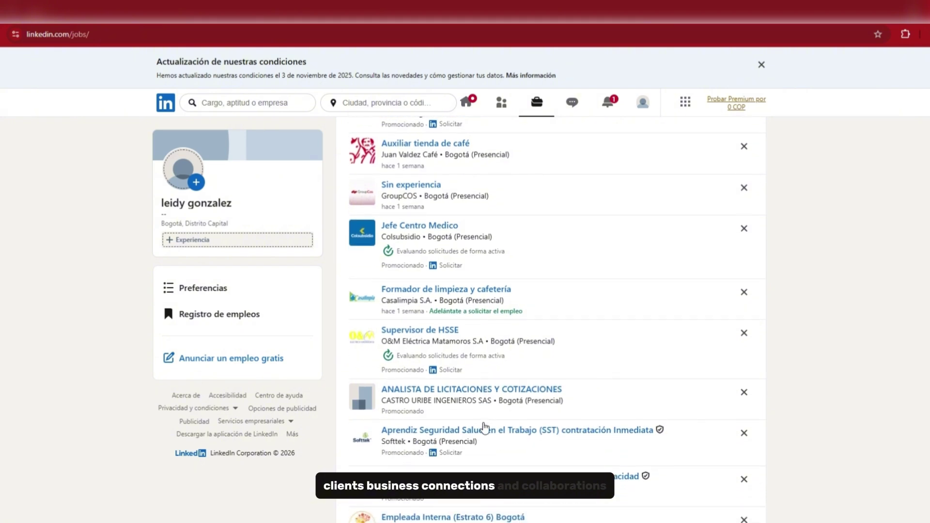
scroll(484, 428, "down", 2)
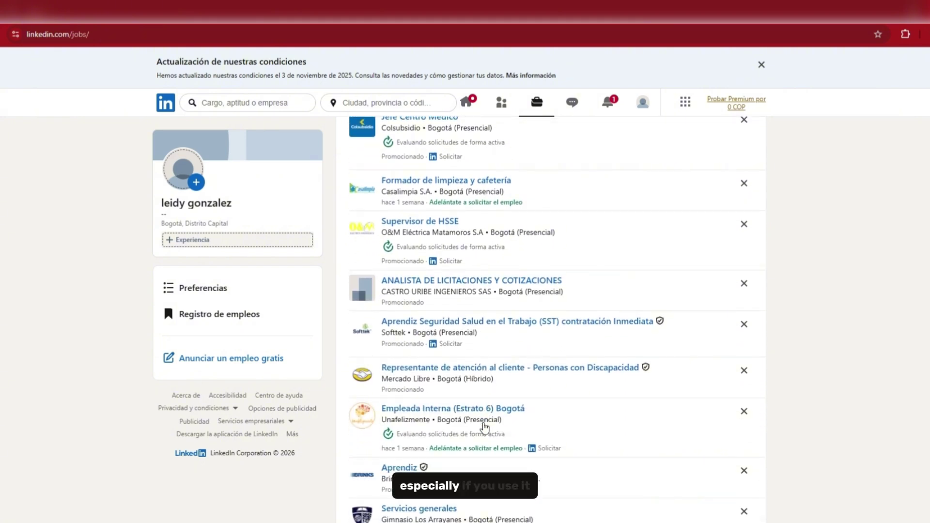
scroll(485, 428, "down", 3)
scroll(484, 431, "down", 4)
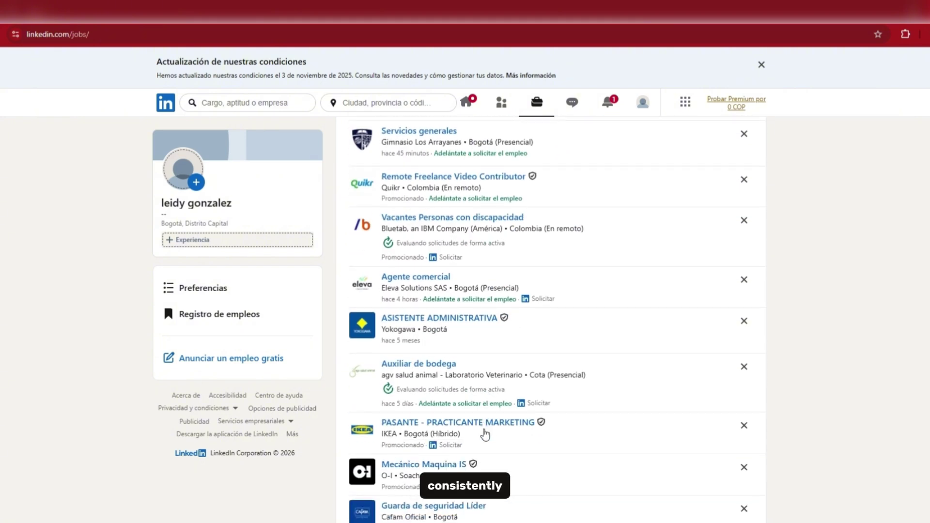
scroll(484, 435, "down", 2)
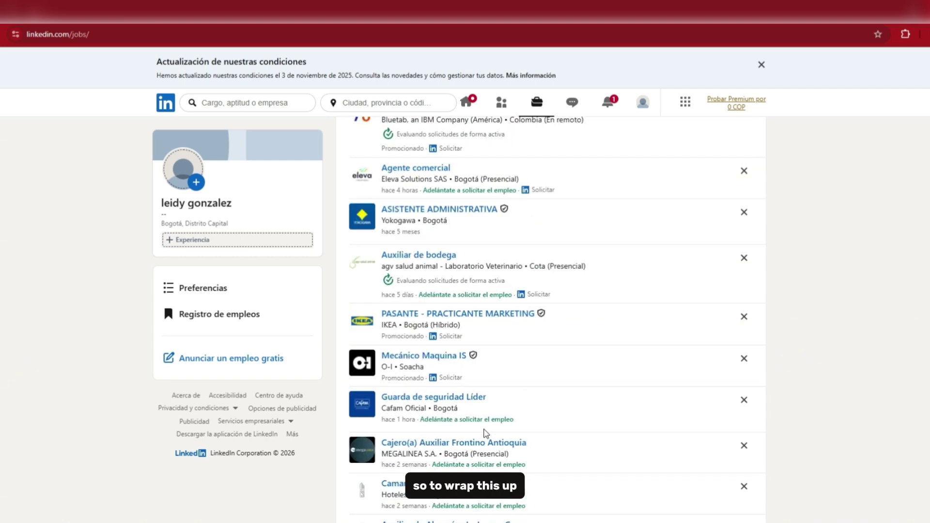
scroll(486, 432, "down", 3)
scroll(486, 434, "down", 3)
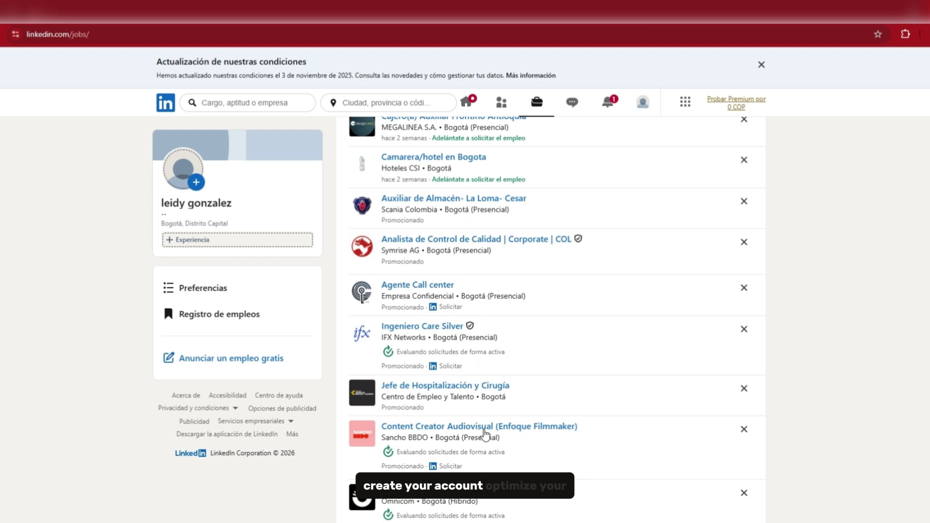
scroll(484, 433, "down", 3)
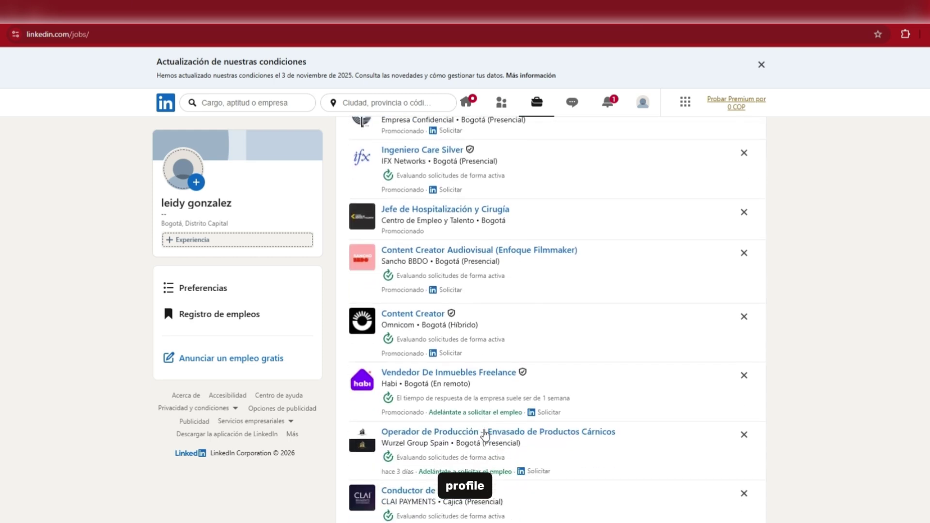
scroll(486, 433, "down", 3)
scroll(485, 435, "down", 3)
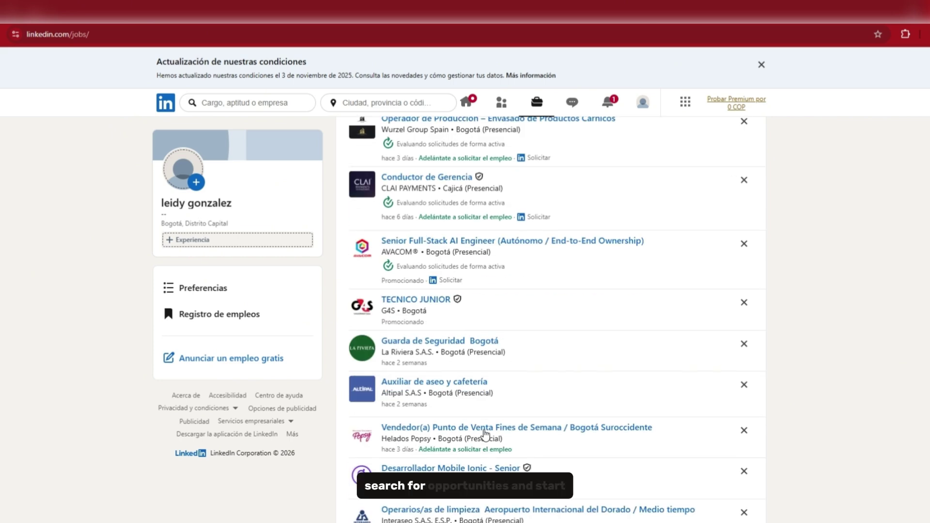
scroll(486, 433, "down", 4)
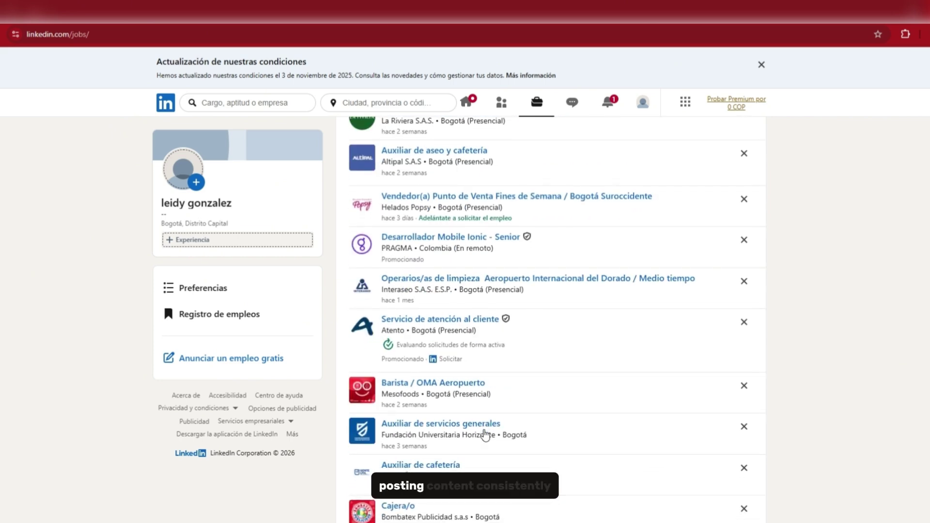
scroll(485, 435, "down", 3)
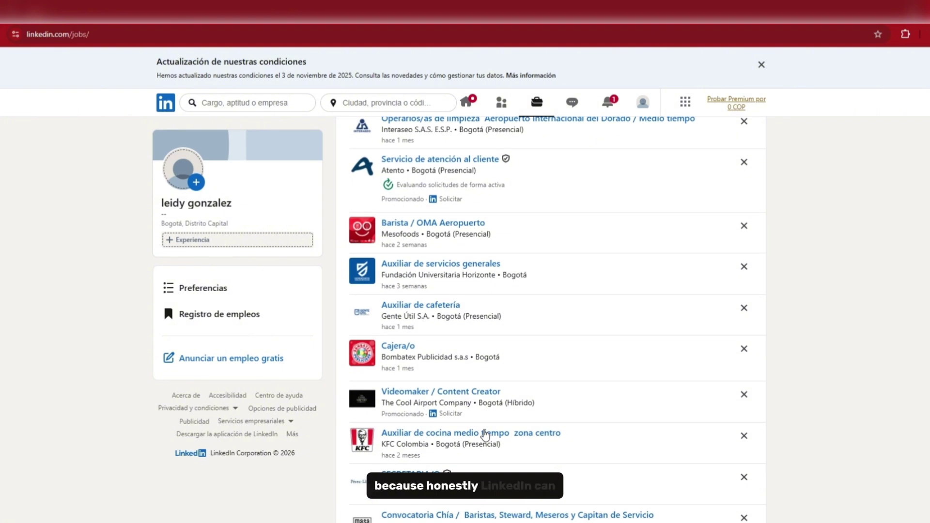
scroll(486, 435, "down", 4)
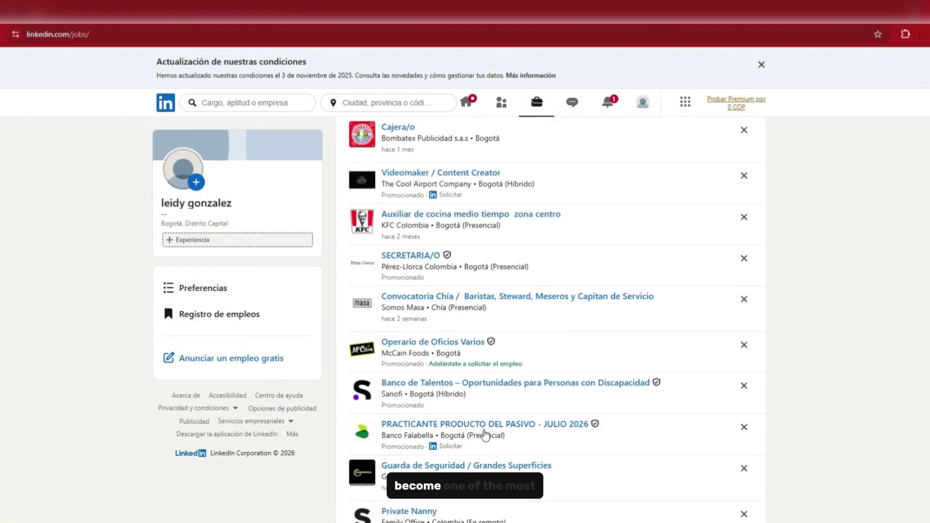
scroll(485, 435, "down", 4)
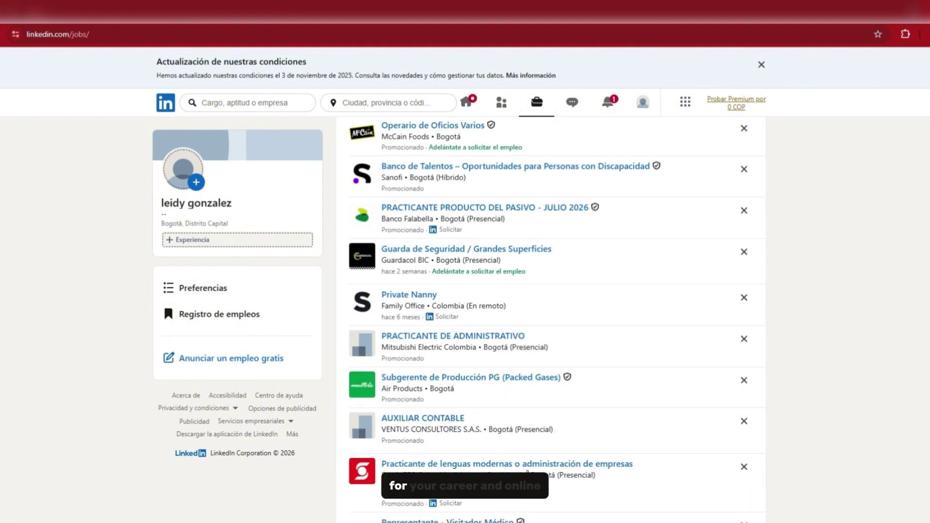